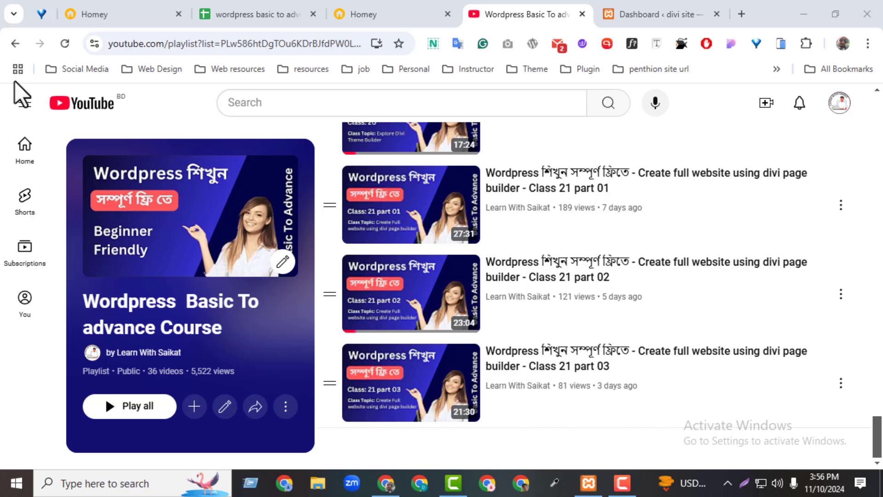
Look up the Class 22 topic in the WordPress course outline spreadsheet.
left_click(288, 16)
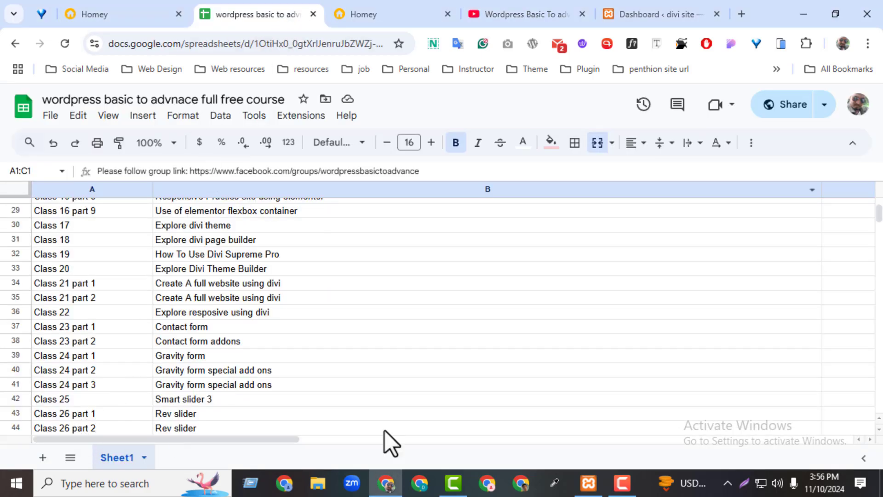
left_click(219, 309)
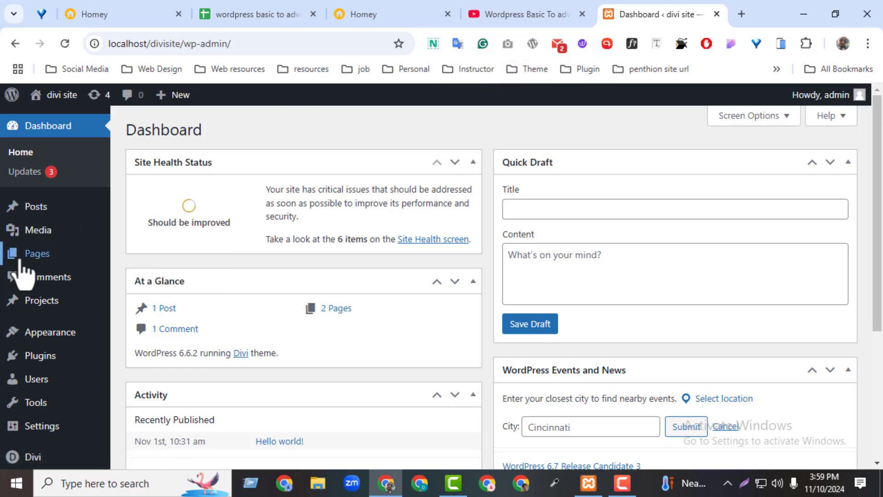
Open the divi site's front page in a new tab from the WordPress dashboard and enable the Visual Builder.
mouse_move(55, 95)
middle_click(51, 118)
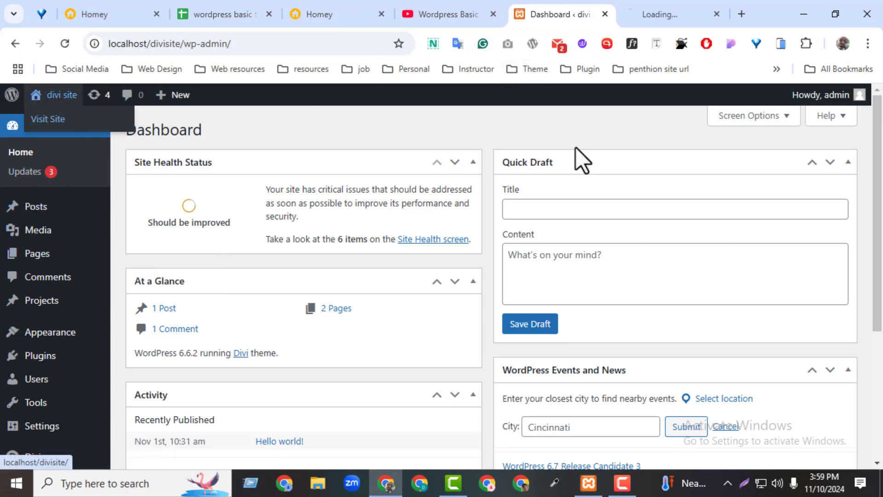
left_click(657, 13)
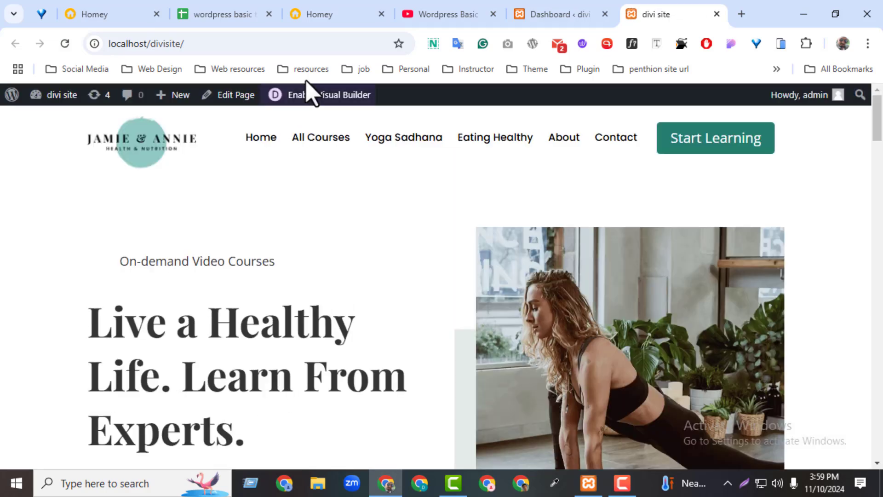
left_click(306, 98)
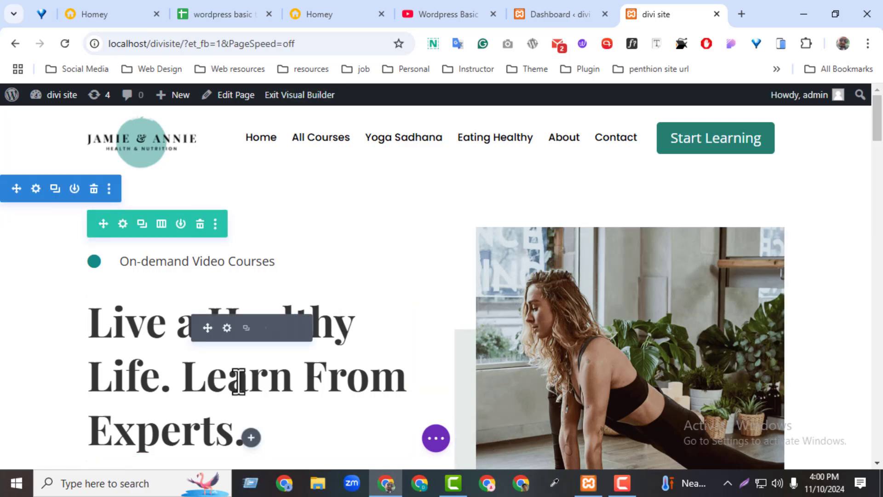
Preview the page in the builder's tablet and phone views, and return to desktop view at the page header.
left_click_drag(877, 124, 878, 118)
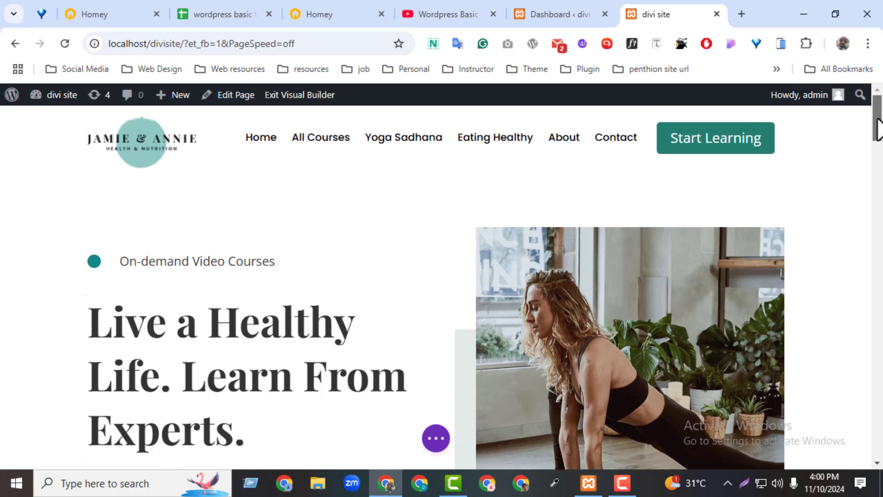
left_click(435, 439)
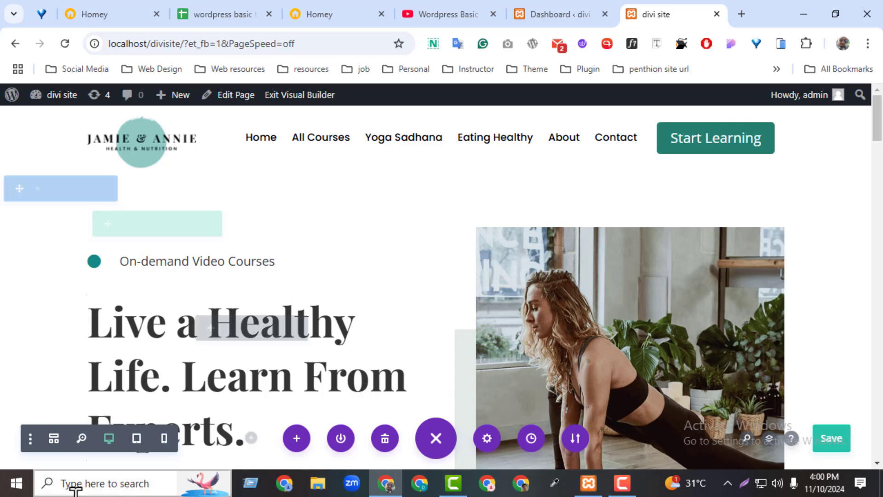
left_click(137, 438)
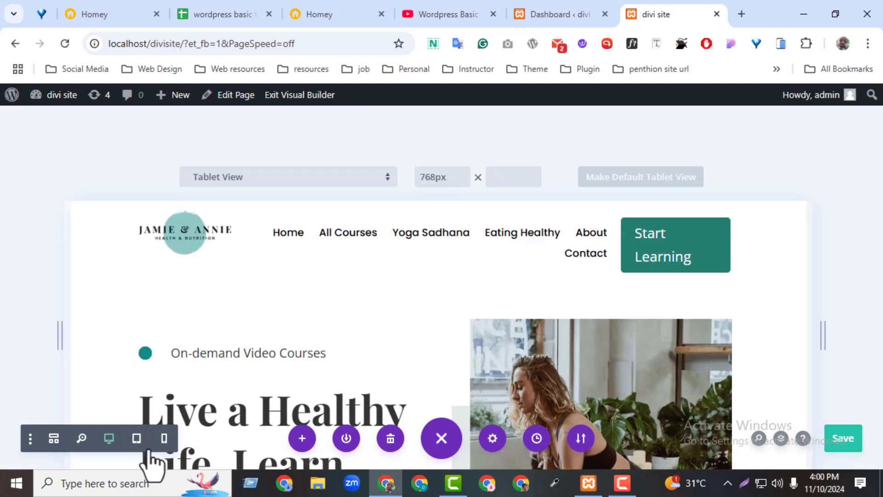
left_click(163, 438)
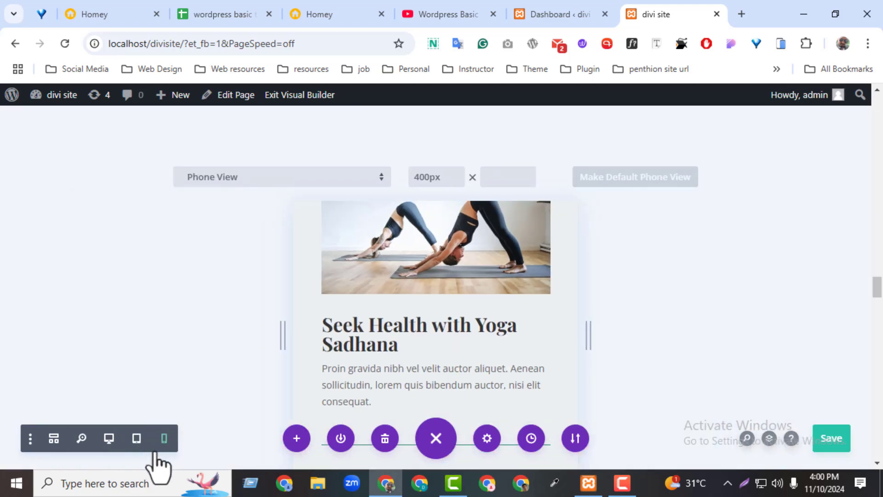
key("ctrl+s")
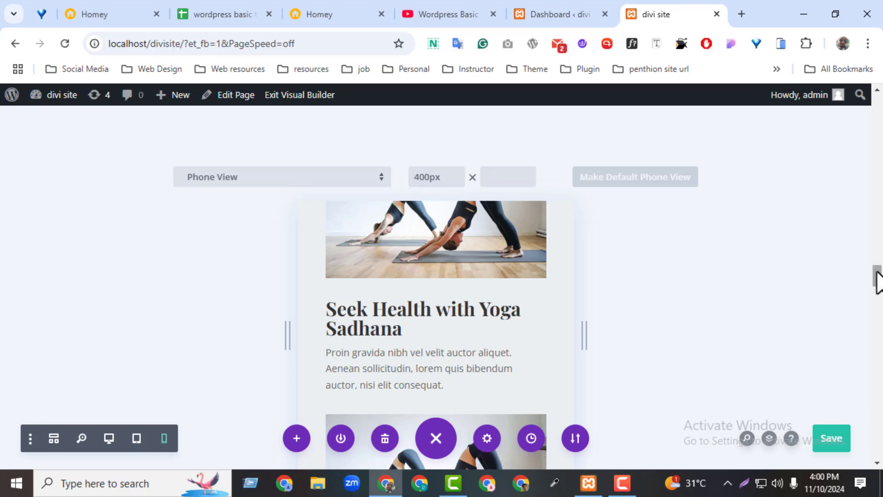
mouse_move(876, 272)
left_mouse_down()
mouse_move(860, 102)
mouse_move(851, 246)
mouse_move(843, 145)
mouse_move(827, 120)
left_mouse_up()
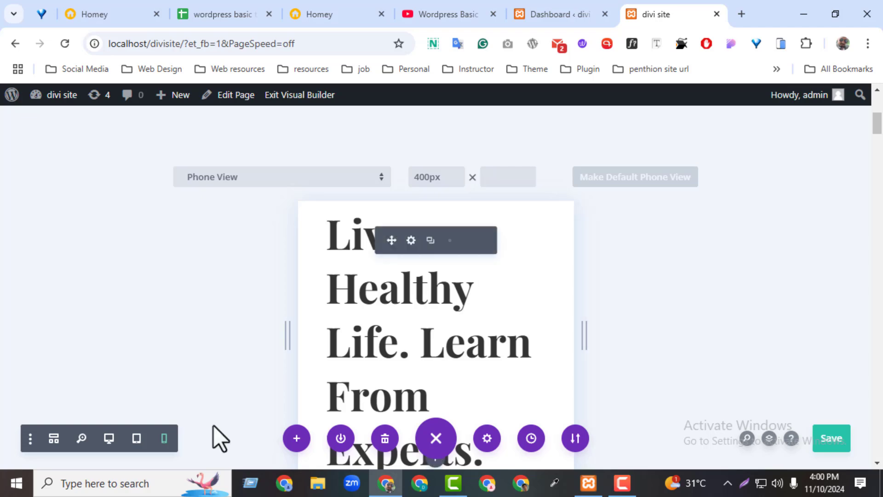
left_click(109, 440)
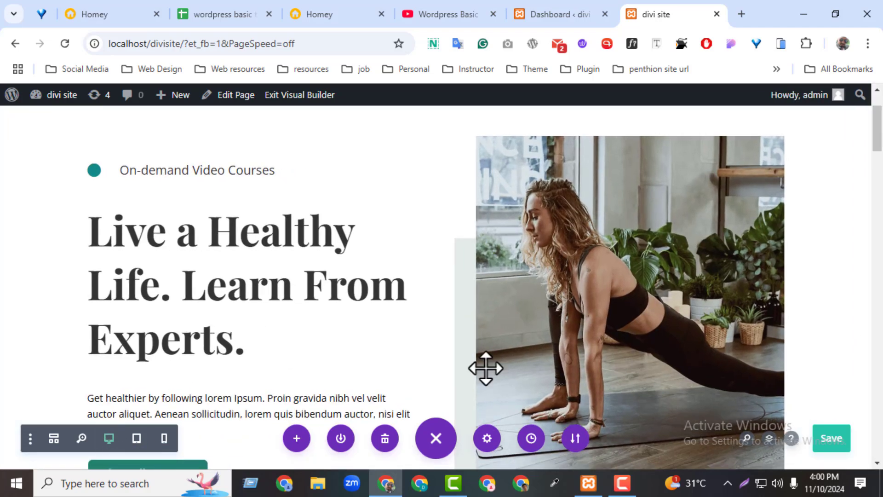
scroll(877, 120, "up", 3)
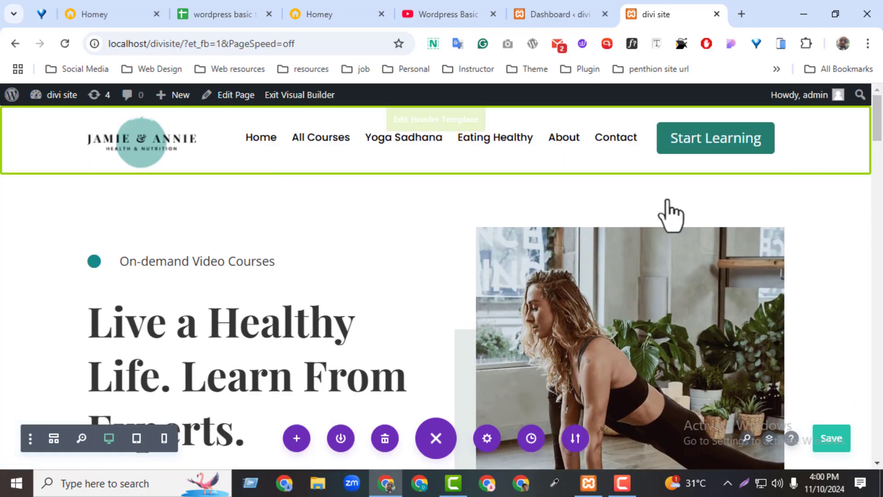
Look at the hero heading's settings and preview the hero section in tablet view, returning to desktop view.
left_click(227, 328)
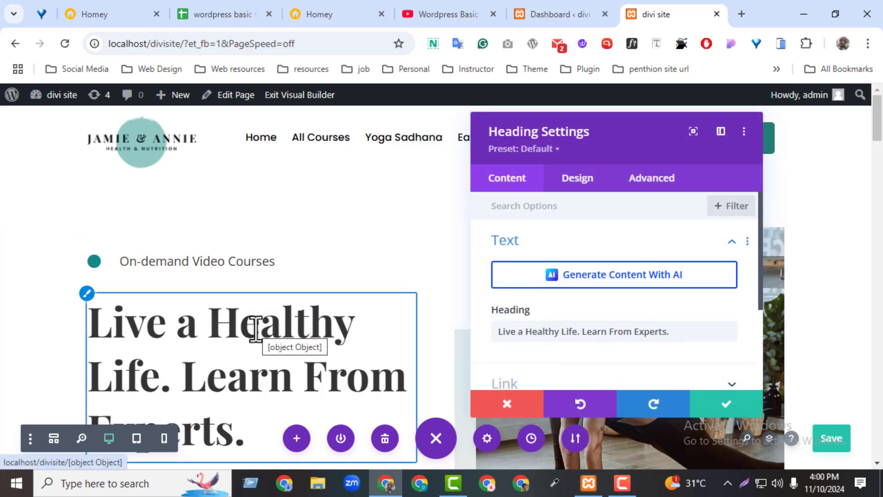
left_click(530, 408)
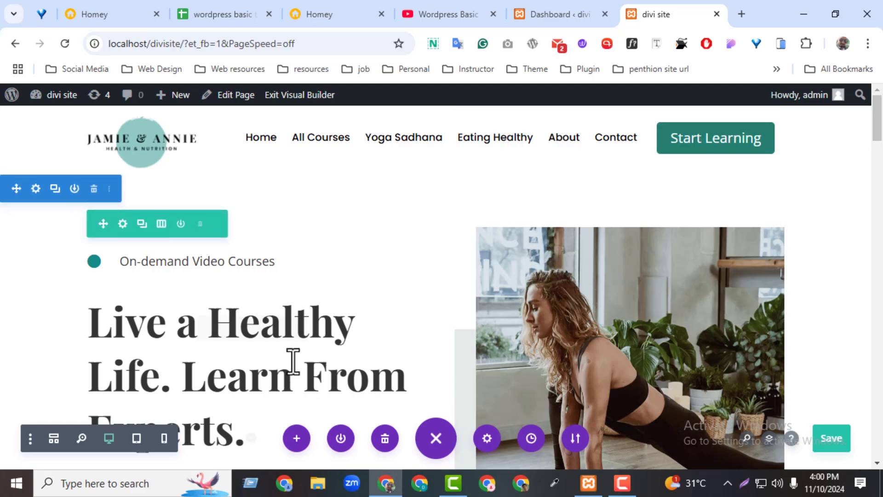
scroll(292, 361, "down", 1)
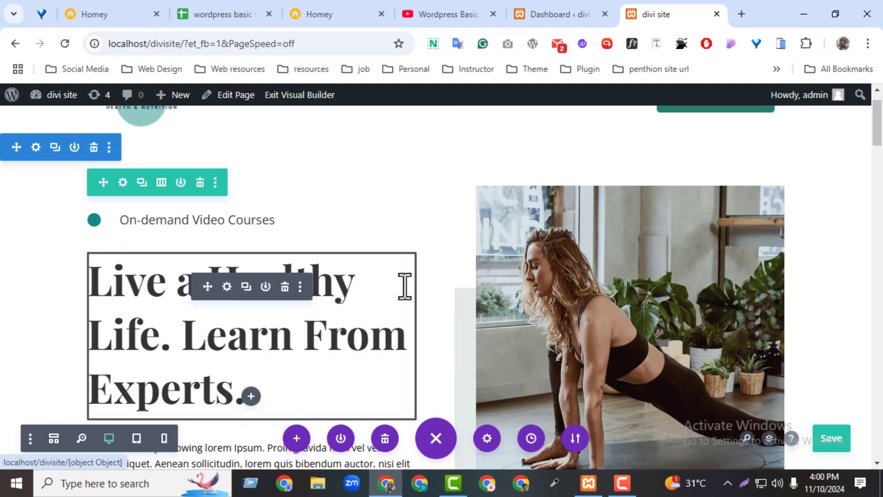
left_click(136, 438)
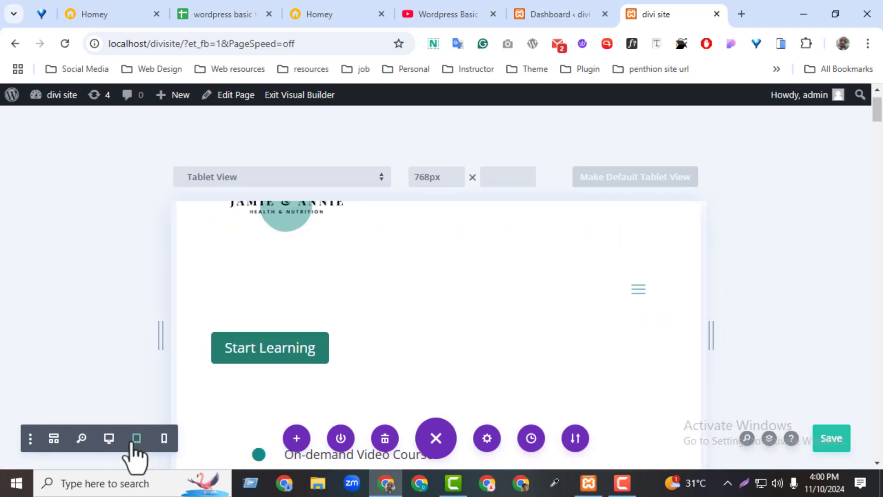
mouse_move(877, 121)
left_mouse_down()
mouse_move(877, 164)
mouse_move(873, 132)
left_mouse_up()
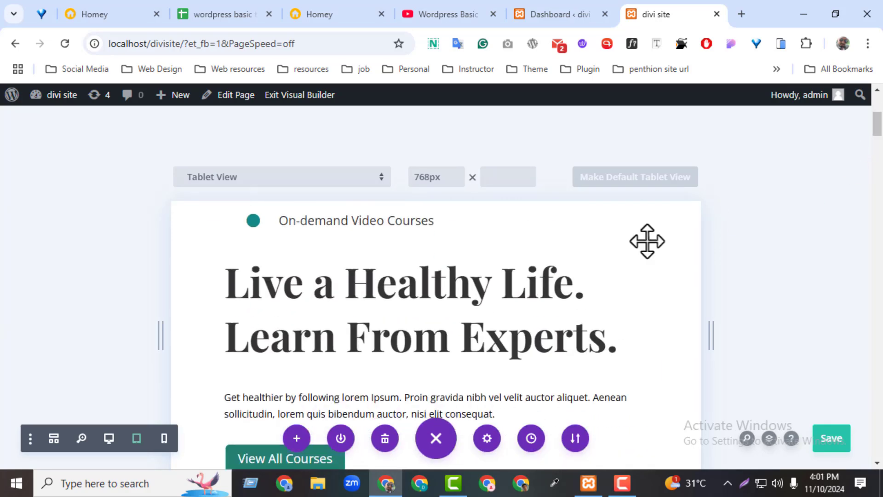
left_click(109, 438)
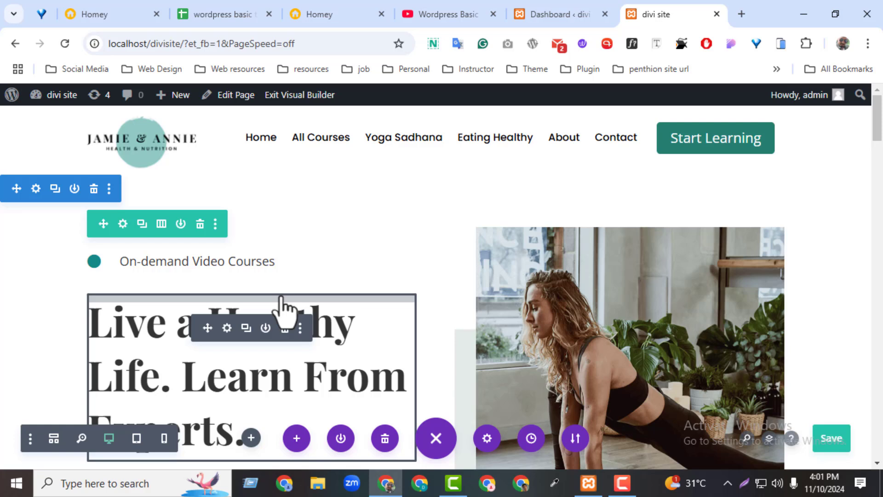
Enable responsive content for the hero heading and set its desktop text to "Live a Healthy Life. Learn From Experts. desktop".
left_click(226, 330)
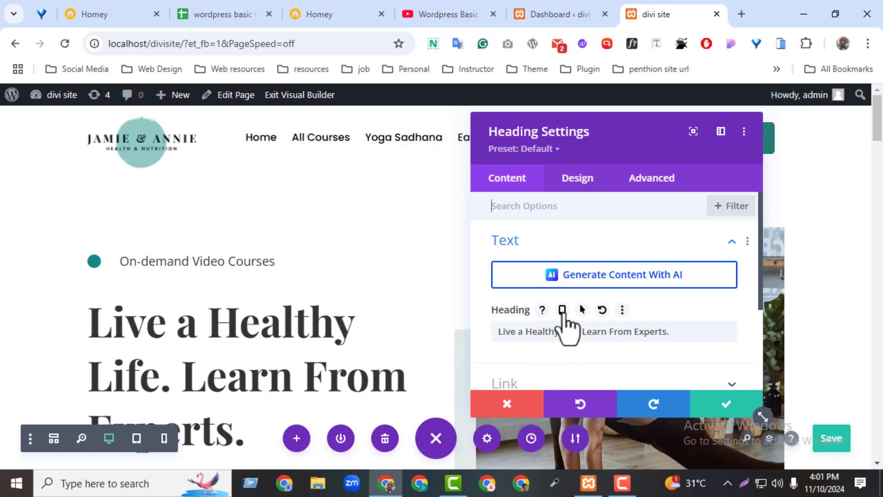
left_click(562, 310)
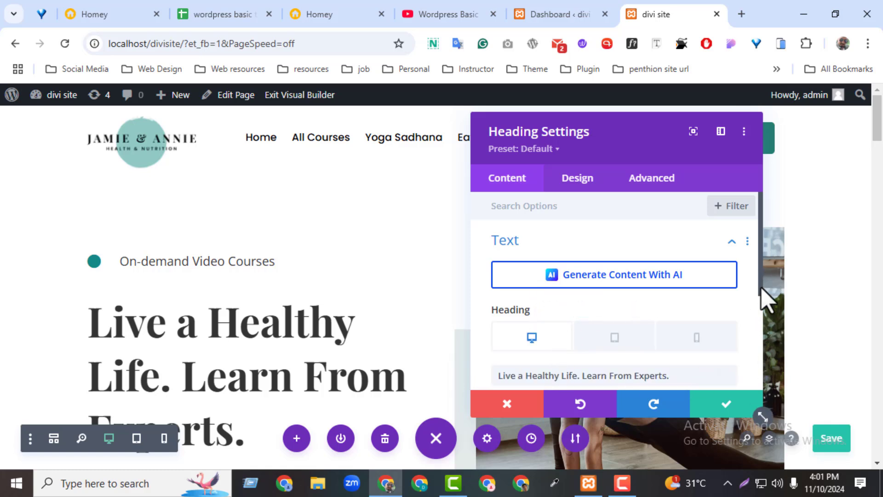
scroll(760, 308, "down", 1)
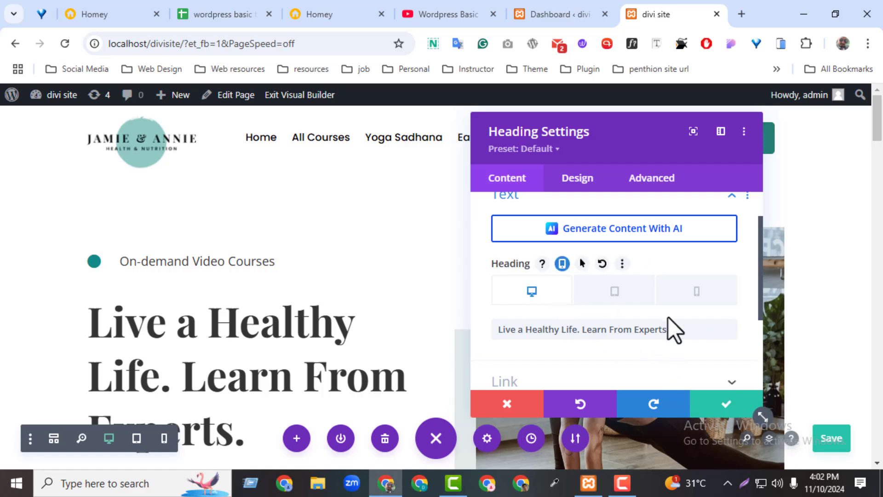
left_click(681, 330)
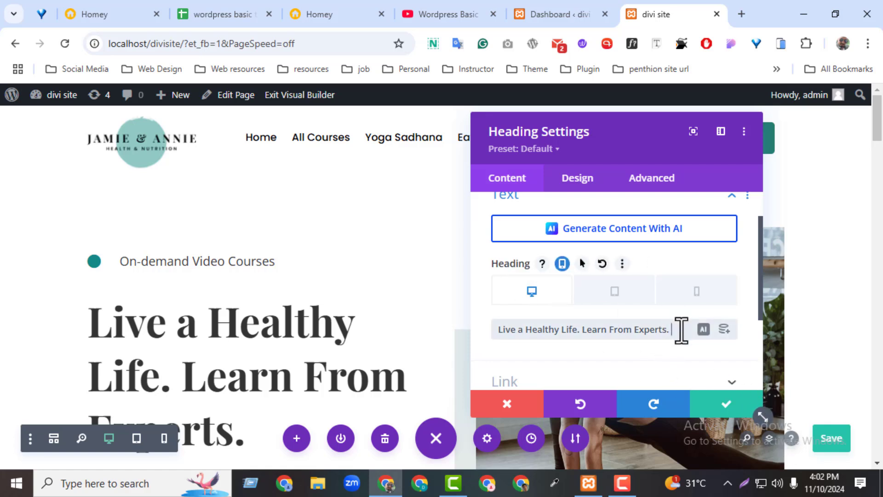
type("de")
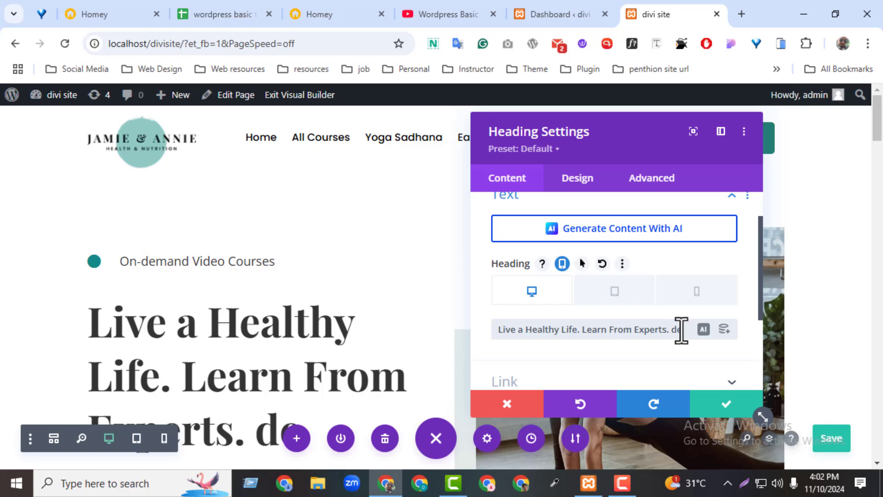
type("skto")
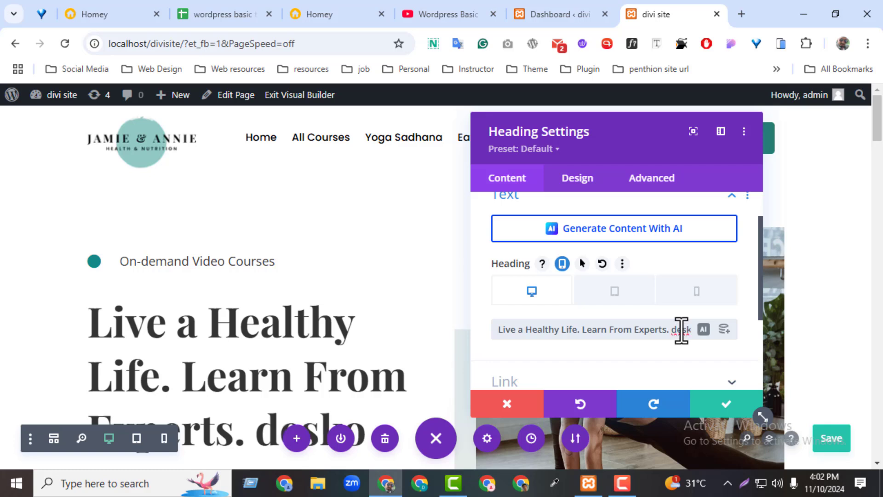
key("BackSpace")
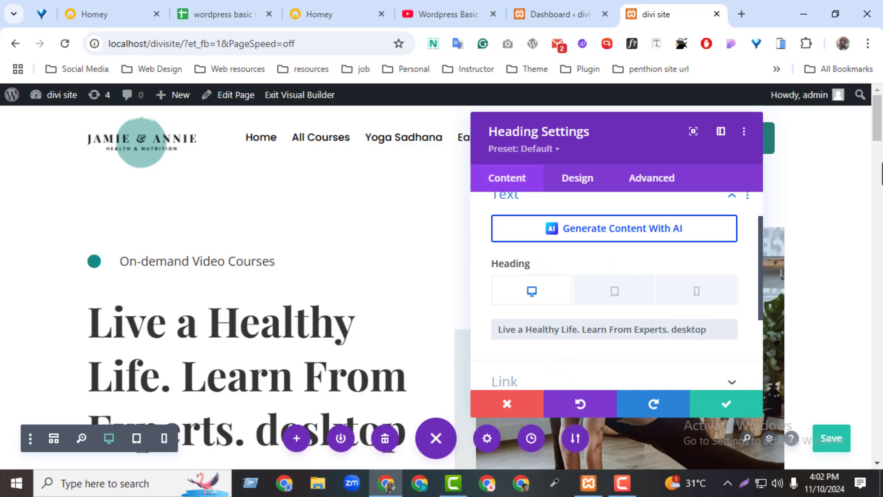
scroll(880, 148, "down", 2)
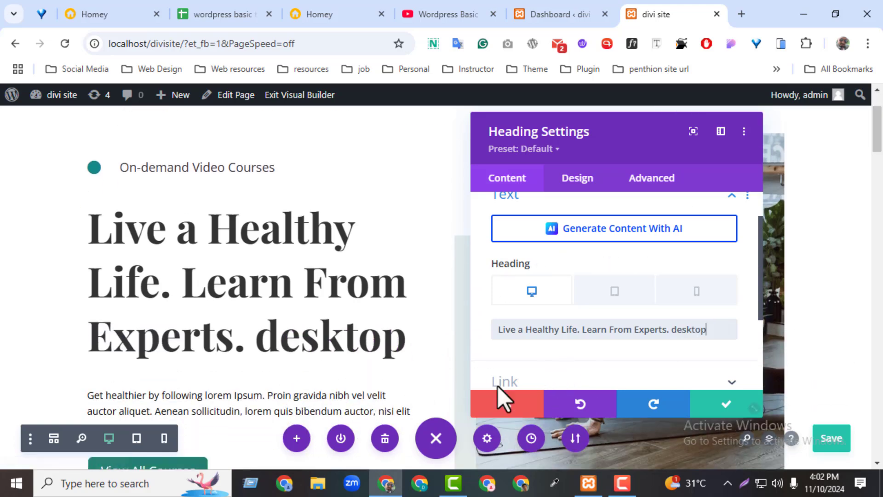
Set the hero heading's tablet text to "Live a Healthy Life. Learn From Experts. Tablet", reusing the copied desktop wording.
left_click(613, 304)
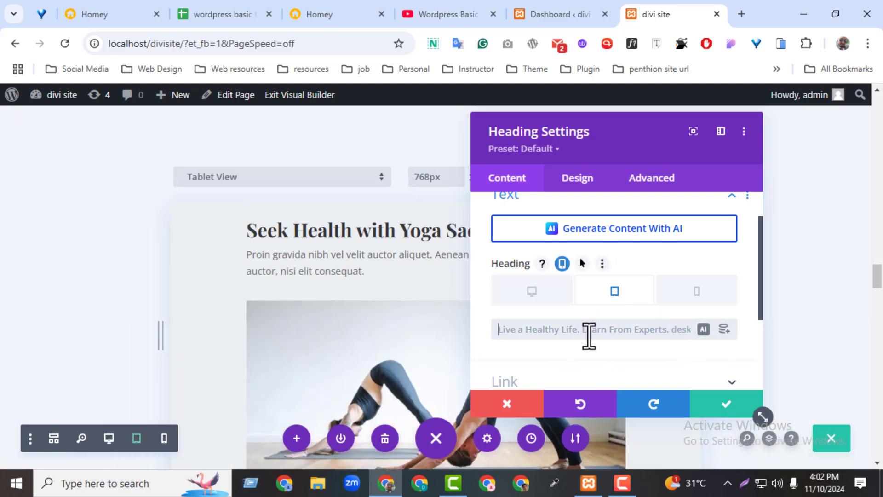
left_click(532, 291)
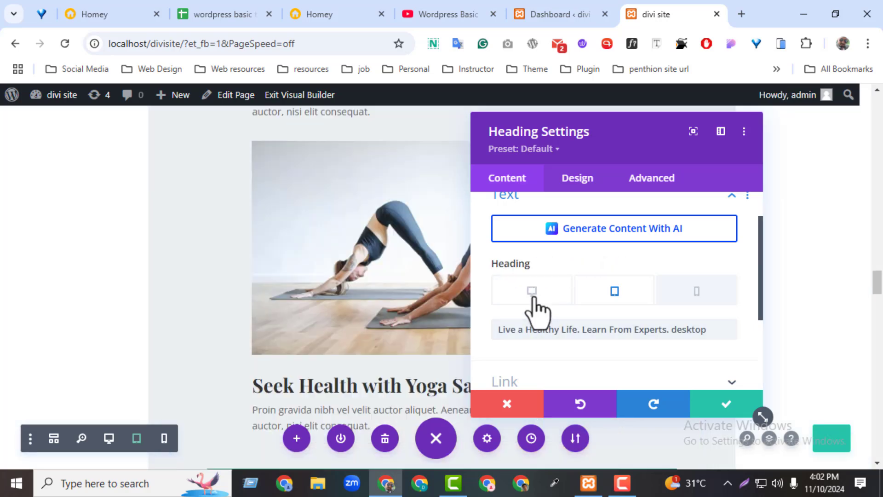
scroll(879, 258, "up", 2)
scroll(879, 267, "up", 10)
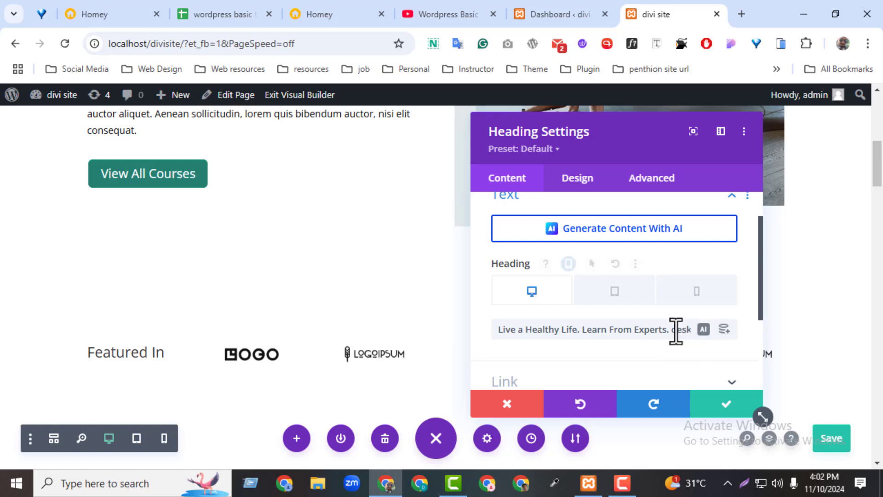
left_click_drag(670, 330, 484, 333)
key("ctrl+c")
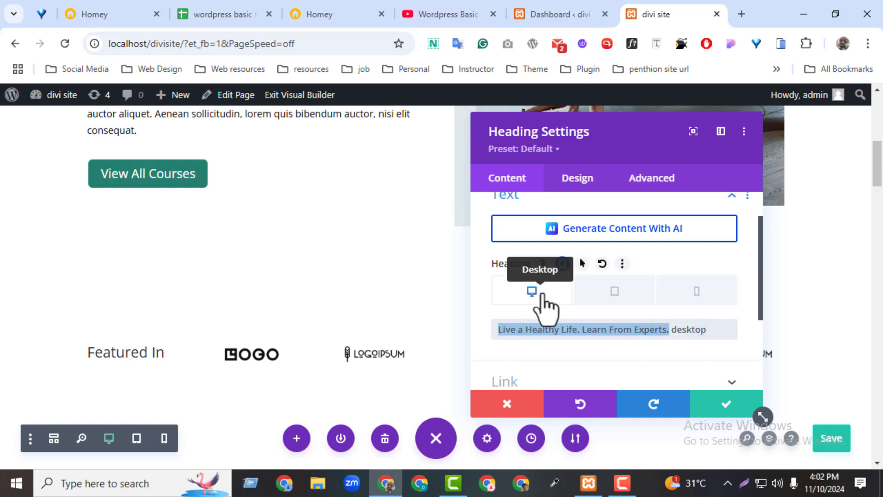
left_click(615, 296)
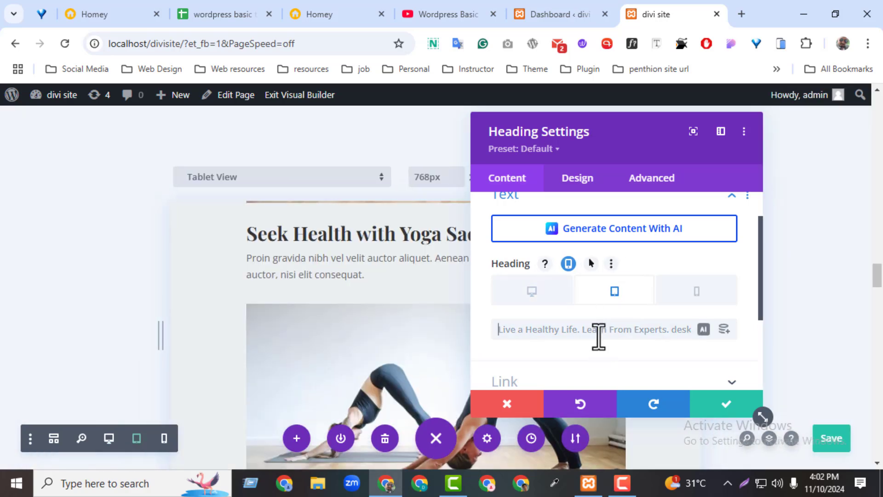
left_click(599, 333)
key("ctrl+v")
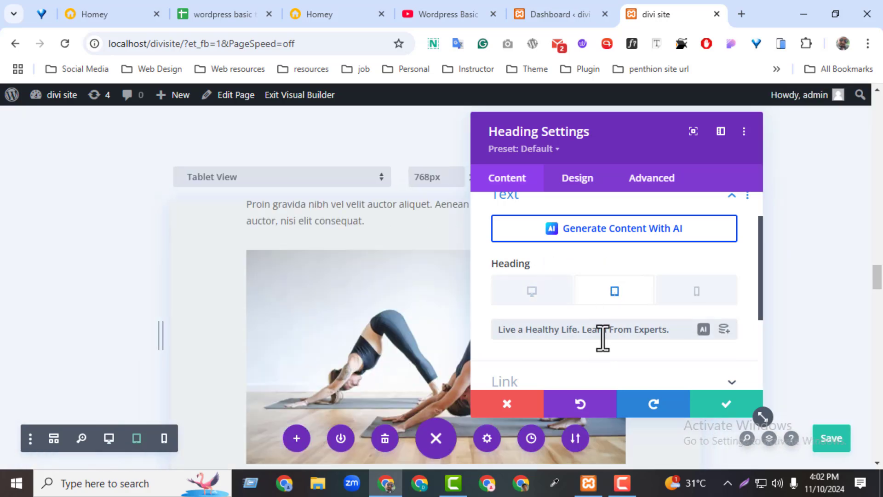
type("Tablet")
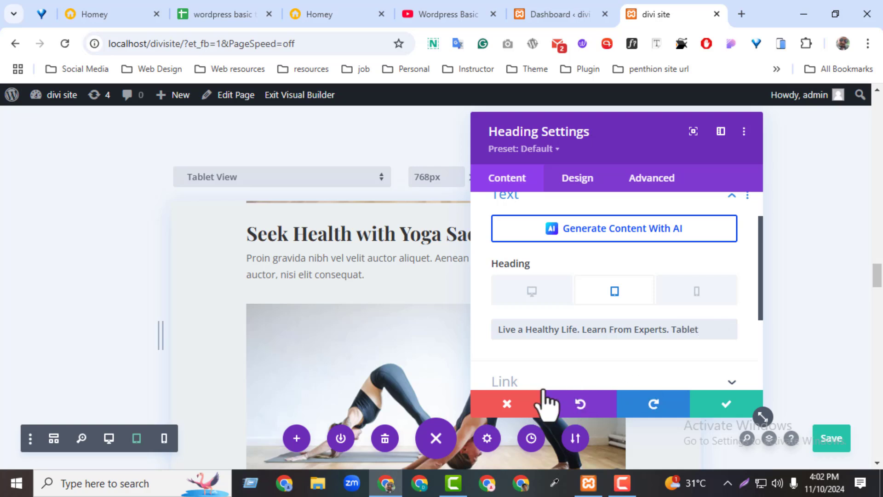
Set the hero heading's phone text to "Live a Healthy Life. Learn From Experts. Mobile", reusing the copied wording.
left_click(698, 290)
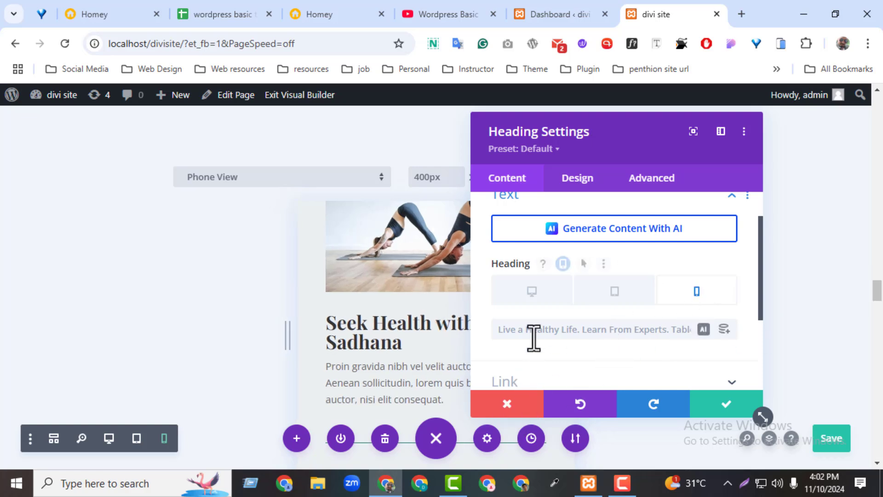
left_click(611, 329)
key("ctrl+v")
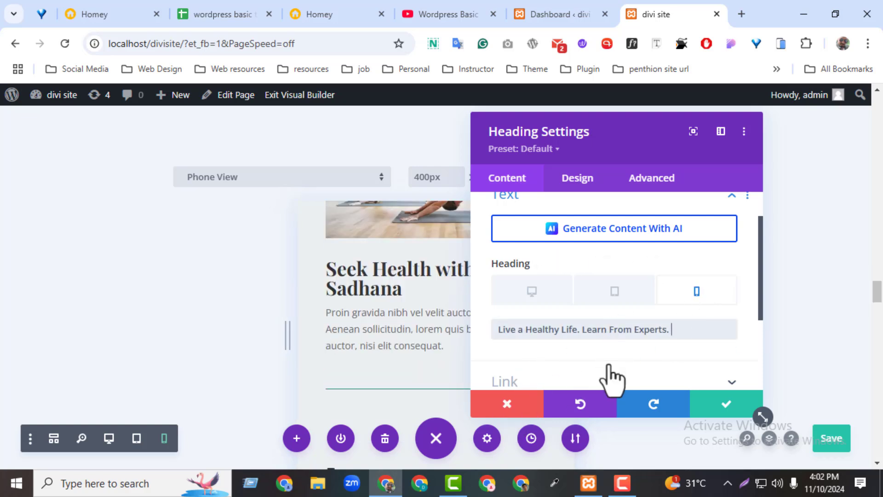
type("Mobile")
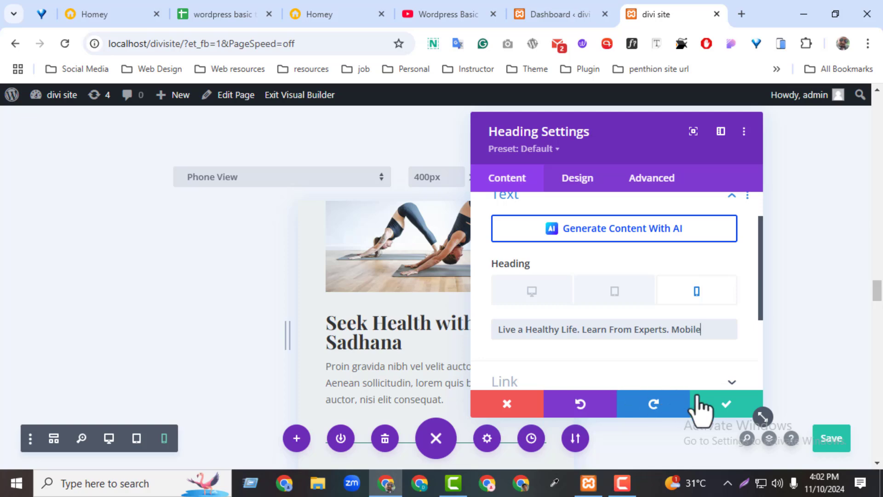
Return the builder to desktop view, close the heading's settings and save the page.
left_click(109, 438)
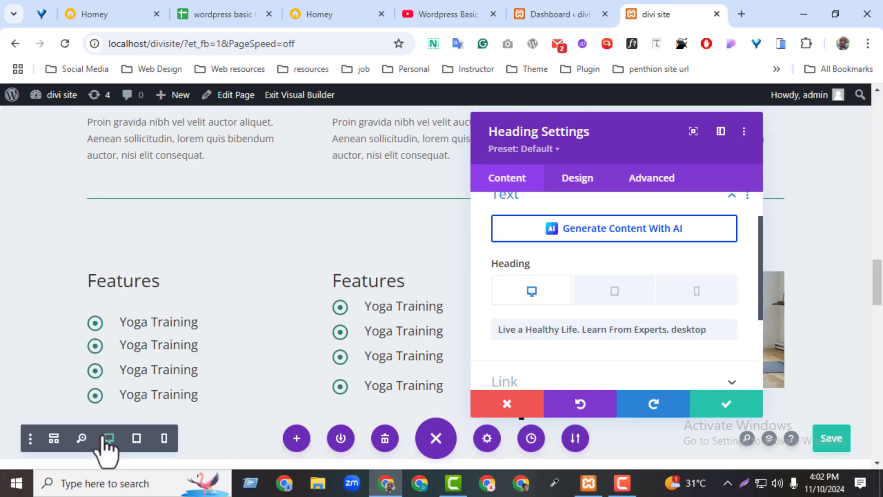
left_click(104, 437)
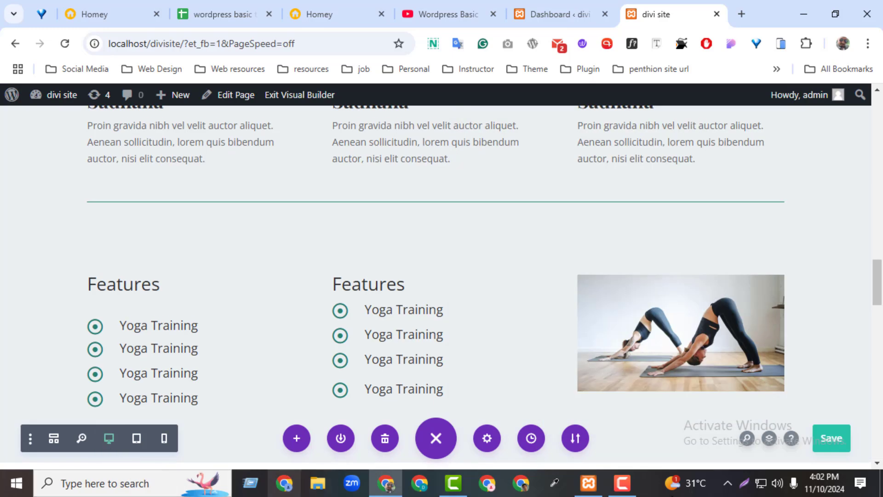
left_click_drag(877, 292, 861, 150)
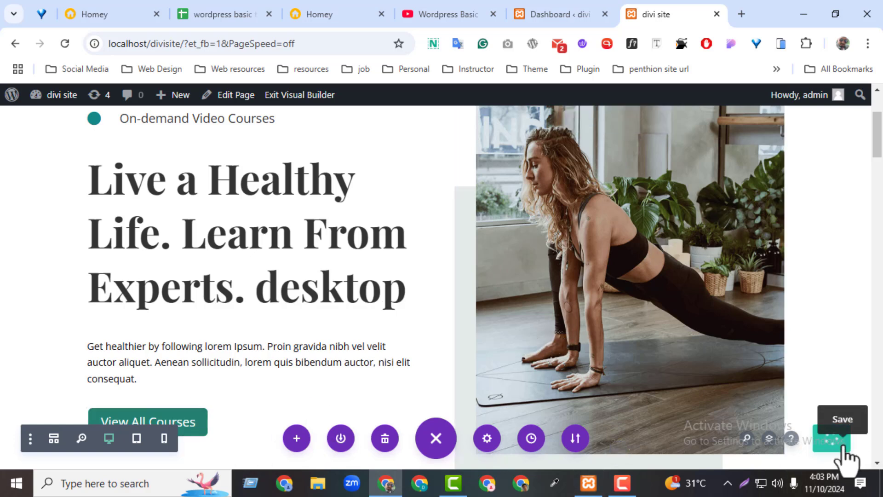
Open the live site from the WordPress dashboard in a separate tab and check the hero heading's desktop text.
left_click(554, 15)
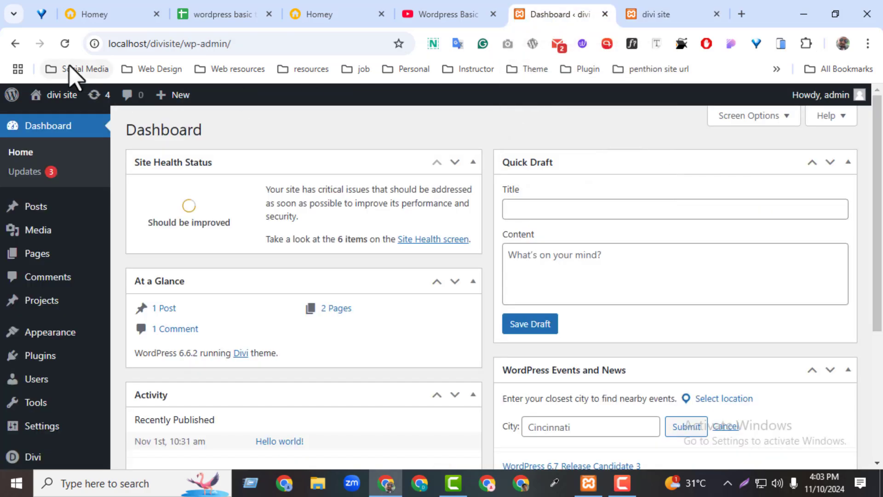
mouse_move(74, 97)
middle_click(65, 120)
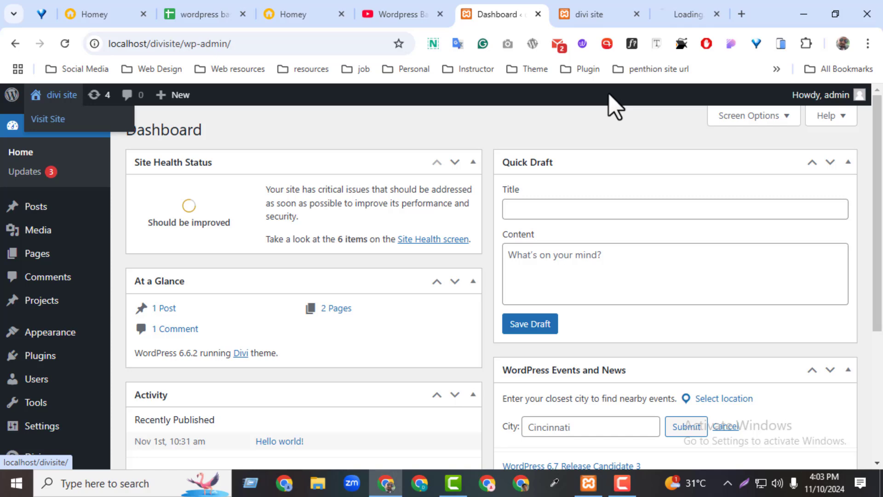
left_click(658, 15)
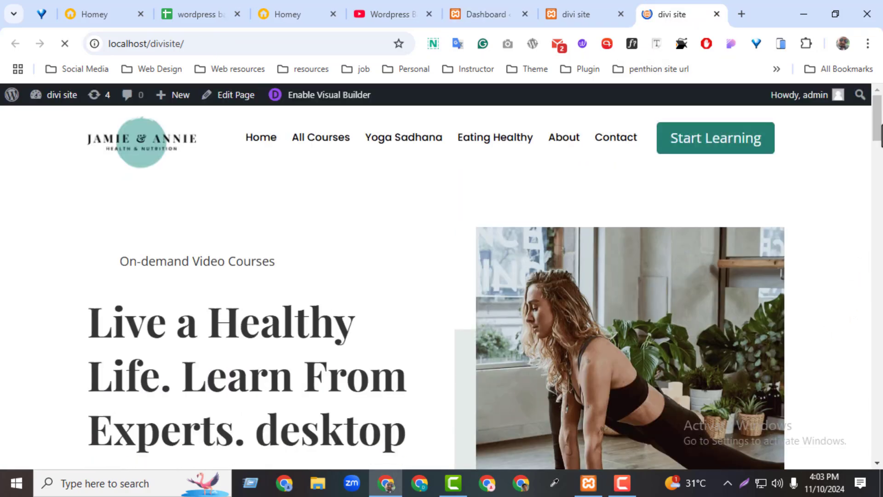
left_click_drag(880, 125, 880, 129)
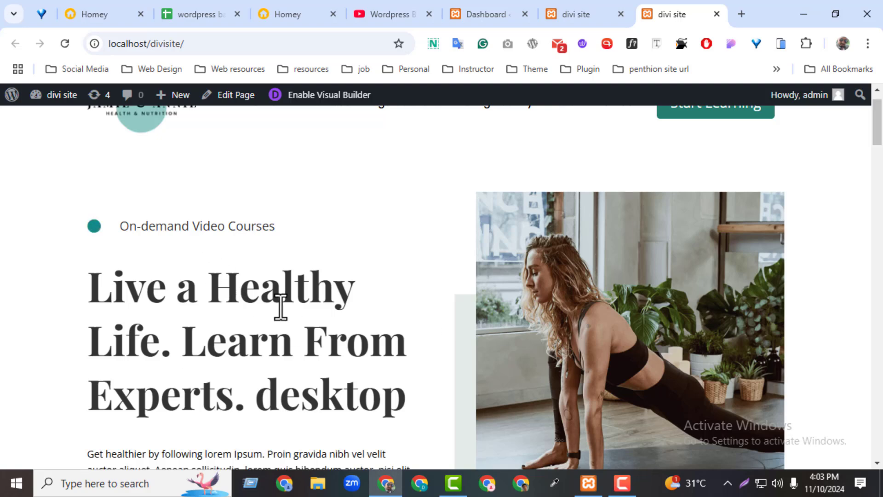
Activate the Mobile simulator's mobile view on the live page and check the hero heading on the simulated phone.
right_click(431, 162)
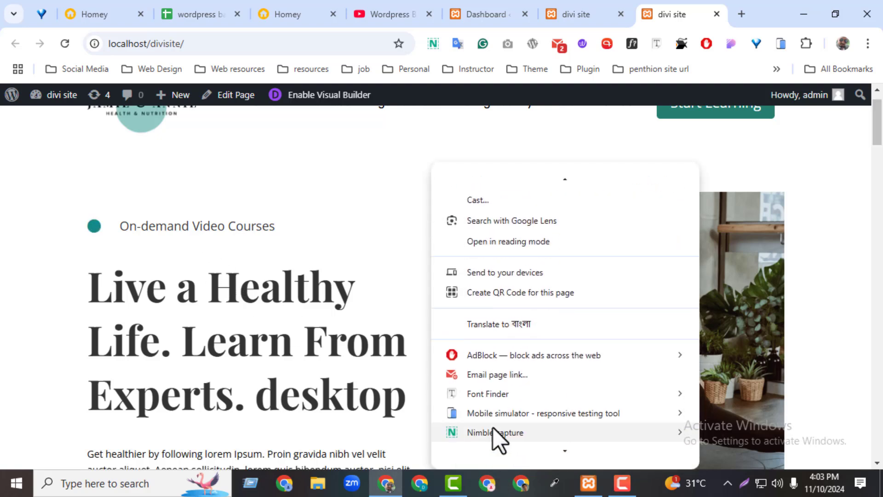
mouse_move(515, 411)
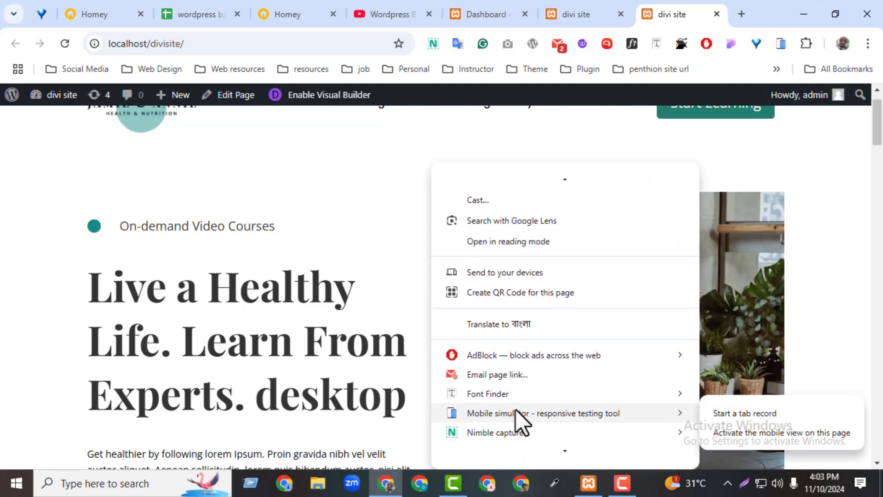
left_click(786, 433)
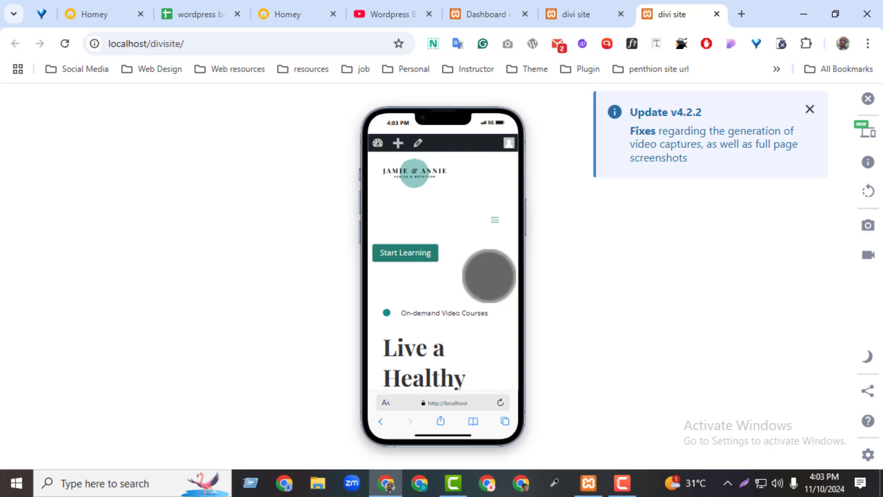
scroll(502, 302, "down", 5)
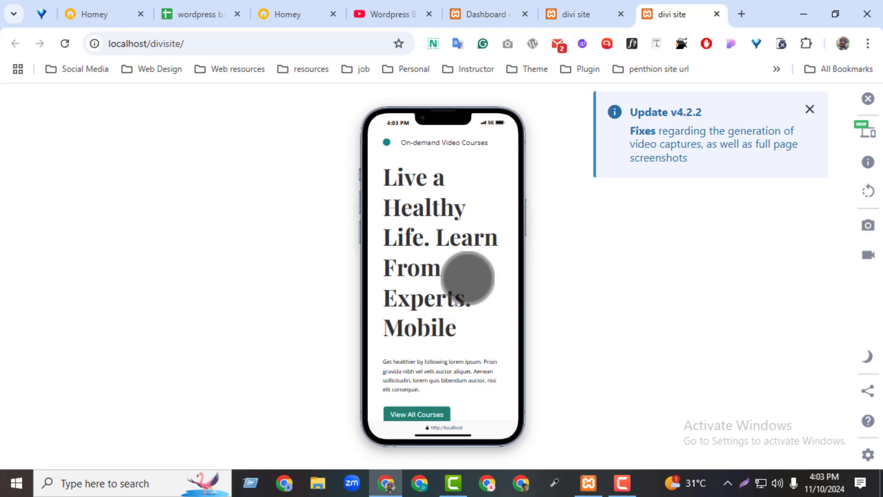
Change the simulated device to iPad Air 4 and check the hero heading's tablet text.
left_click(868, 133)
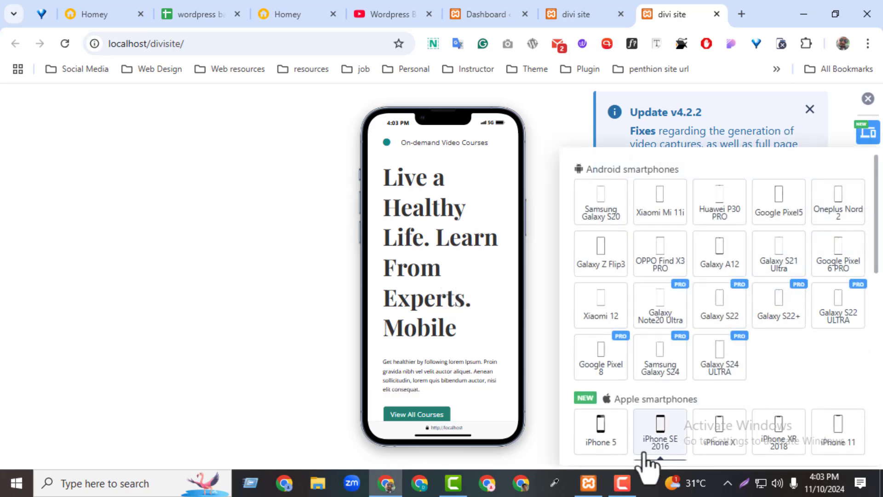
scroll(878, 274, "down", 3)
left_click_drag(875, 265, 860, 386)
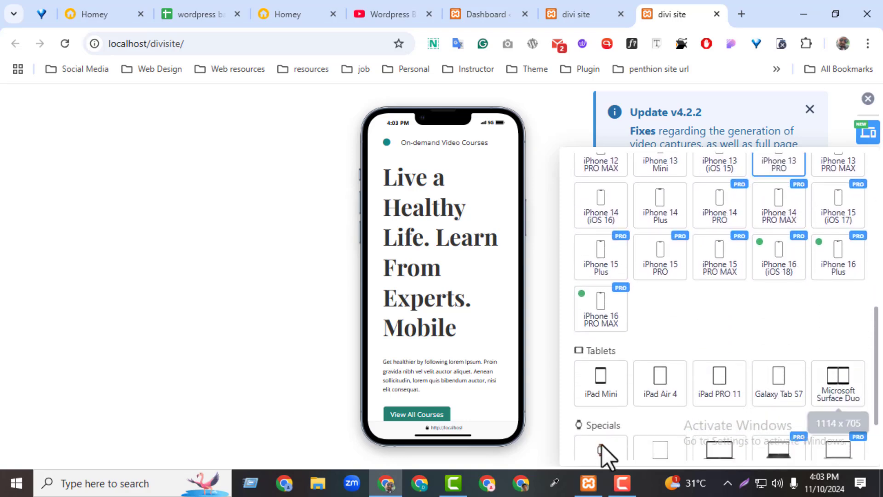
left_click(658, 377)
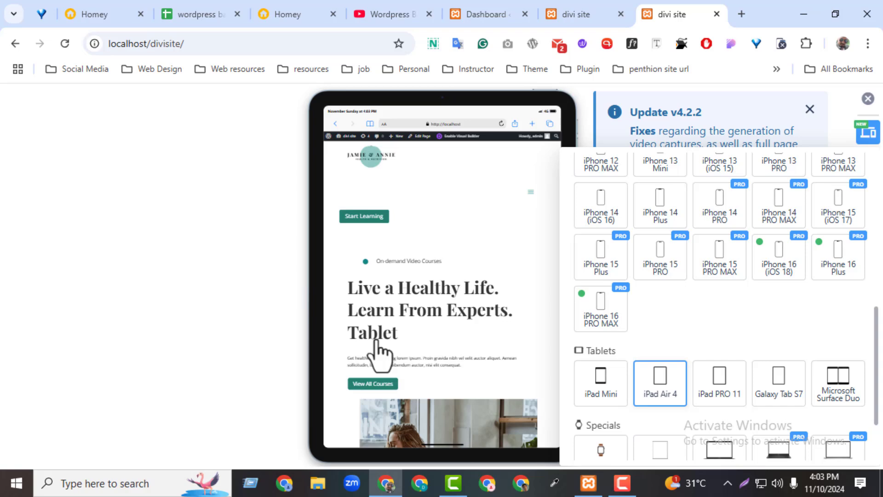
Return to the builder, review the hero heading's phone and desktop text in its settings, and turn off responsive editing for that text.
left_click(581, 16)
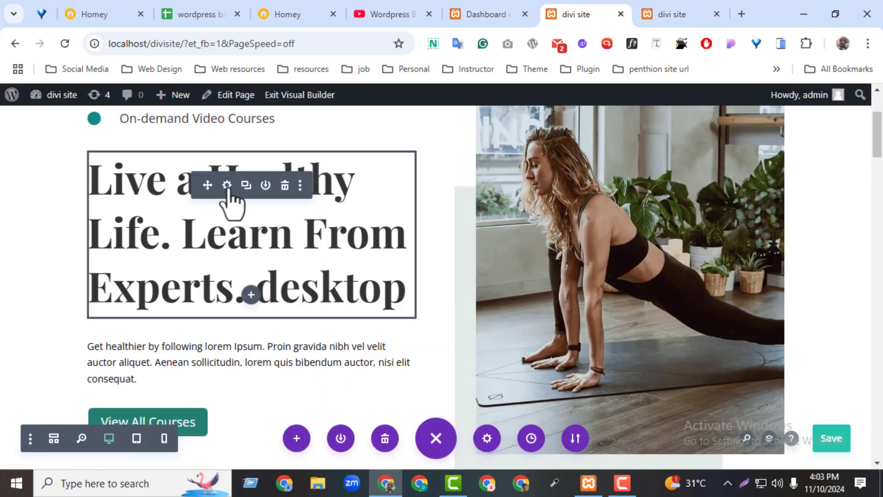
left_click(226, 186)
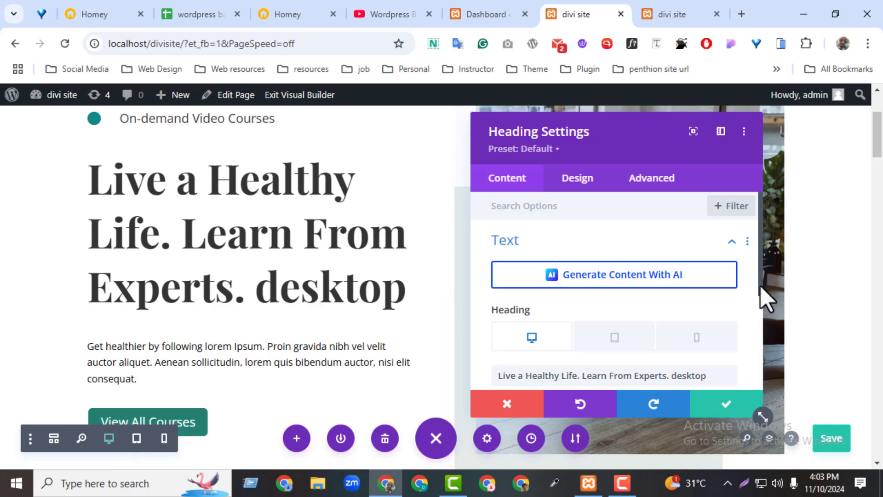
left_click_drag(759, 289, 733, 332)
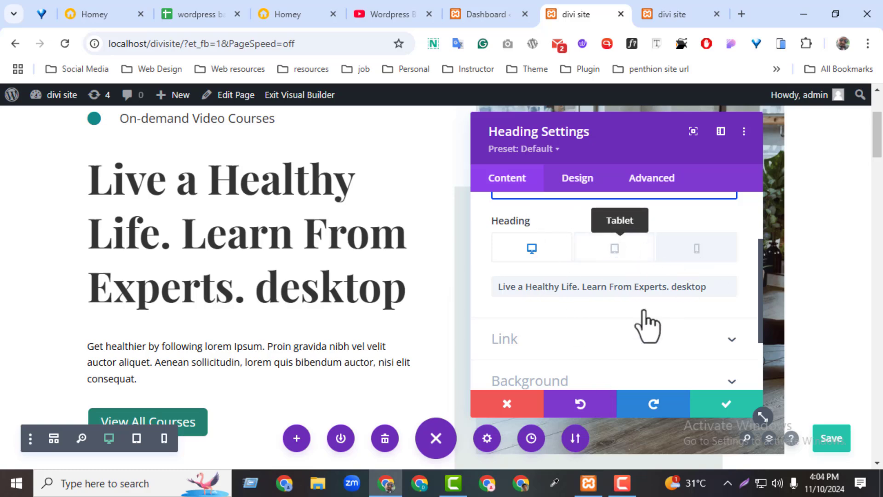
left_click(697, 249)
left_click_drag(760, 332, 761, 286)
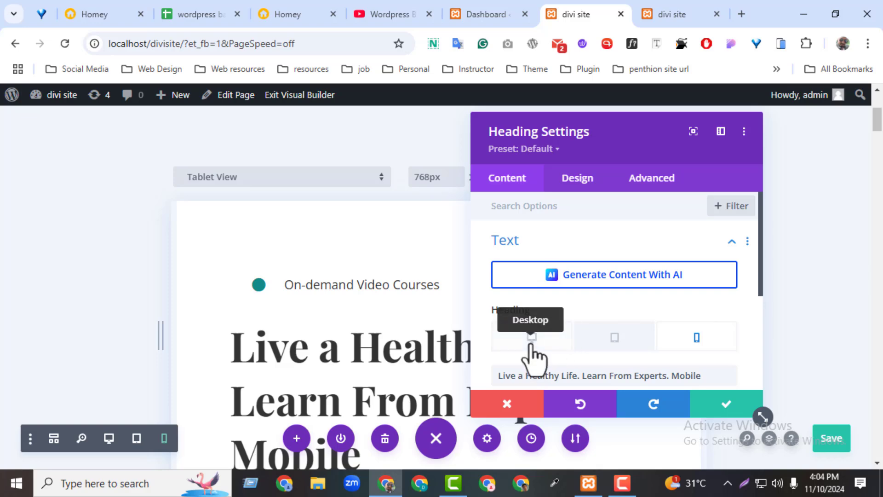
left_click(533, 350)
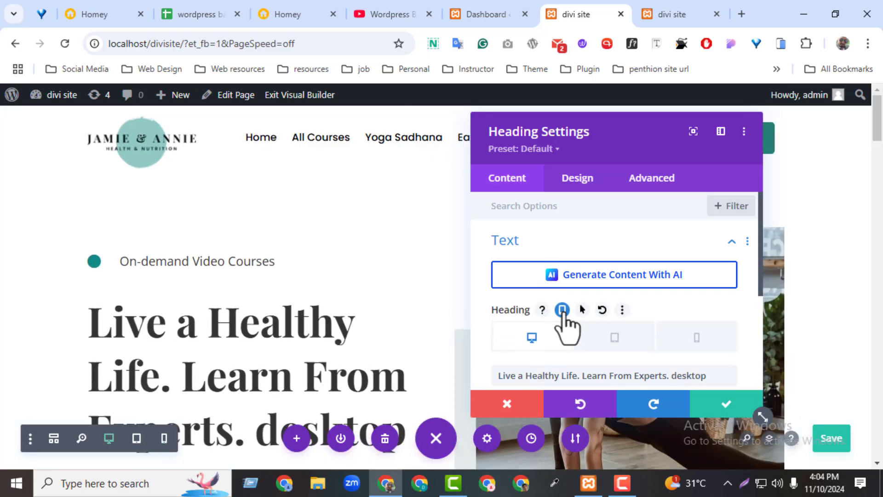
left_click(562, 310)
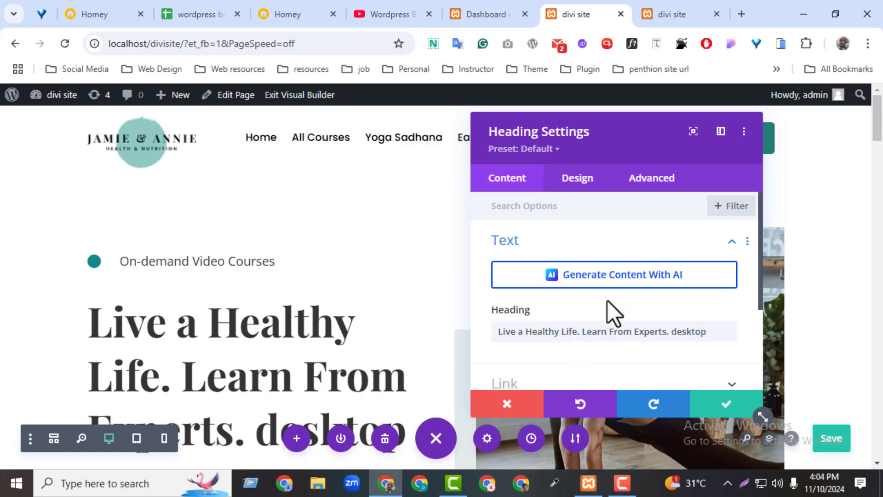
Look at the hero heading's link options, including the link URL and link target.
scroll(759, 341, "down", 3)
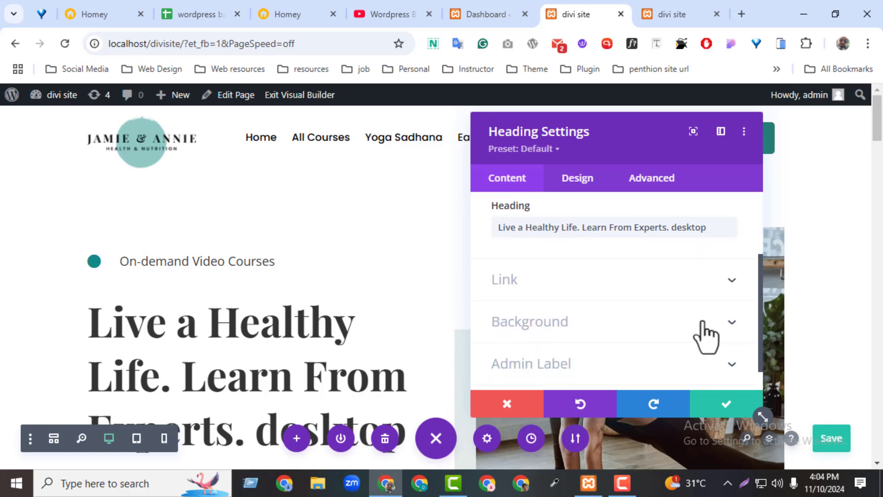
left_click(535, 288)
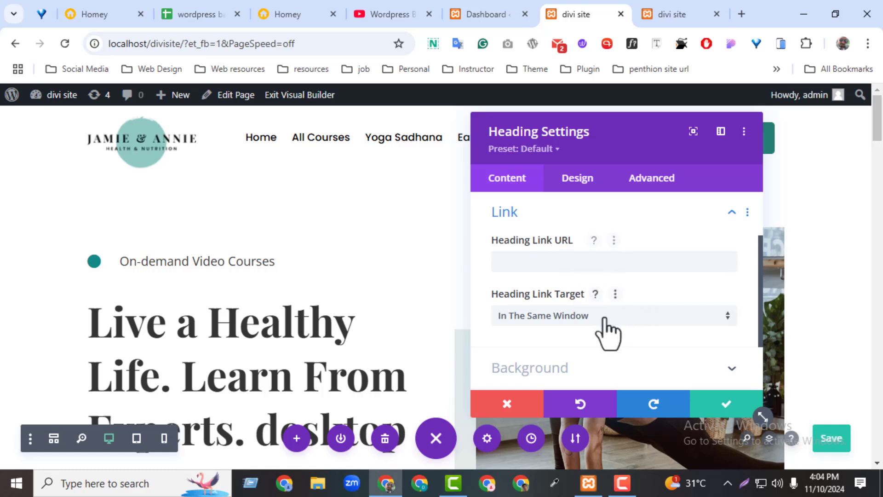
left_click(544, 261)
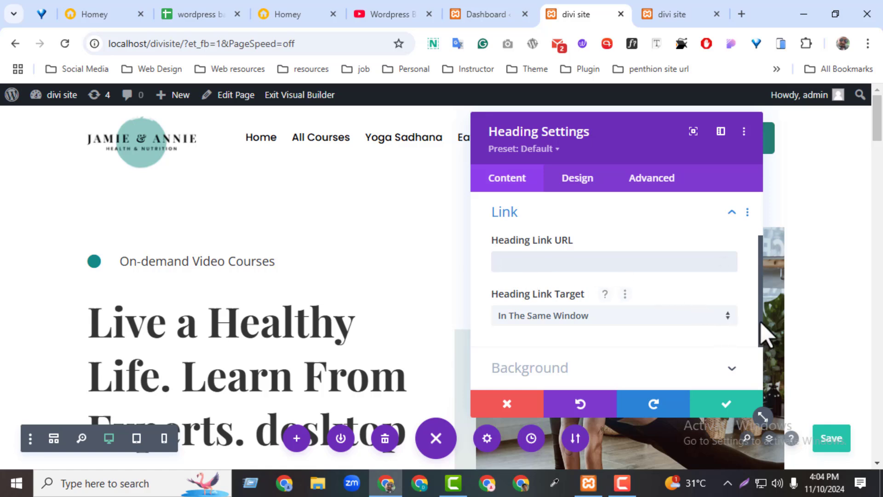
Add a light grey #d6d6d6 background color to the hero heading.
scroll(765, 335, "down", 2)
left_click(611, 314)
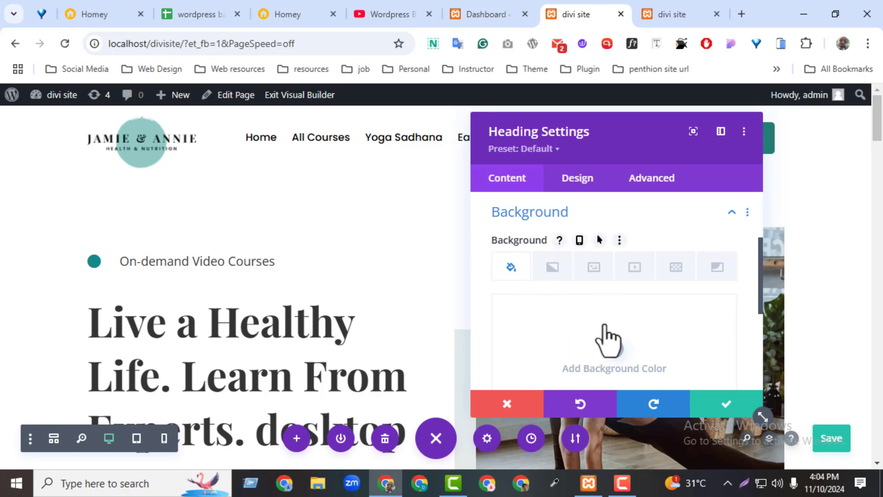
left_click(605, 365)
left_click(674, 317)
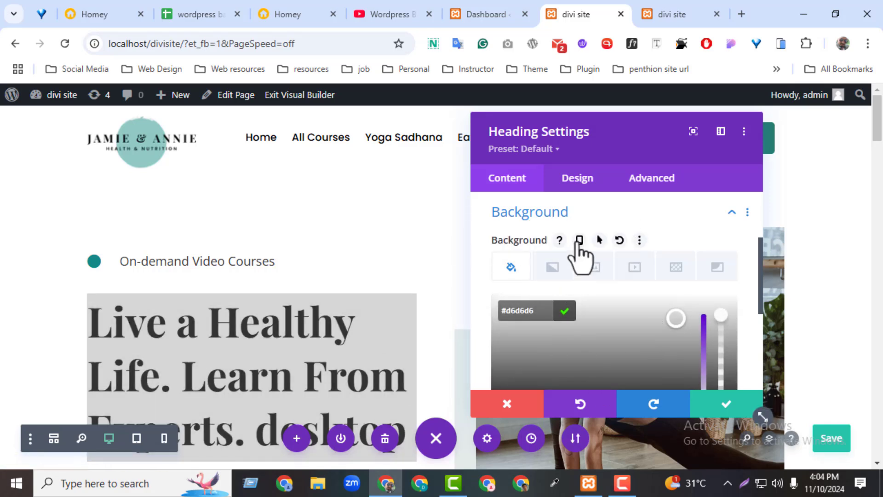
Enable responsive options for the heading's background and set its tablet background color to green #7cda24.
left_click(580, 240)
left_click(614, 274)
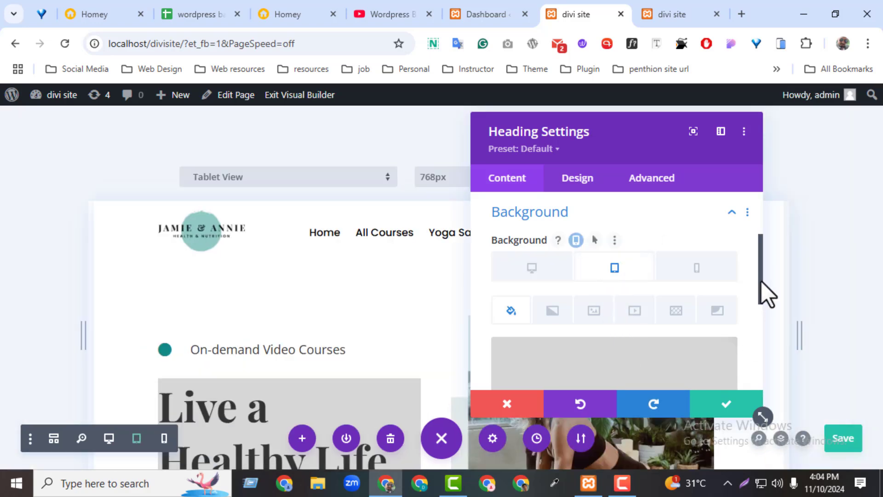
left_click_drag(761, 281, 750, 338)
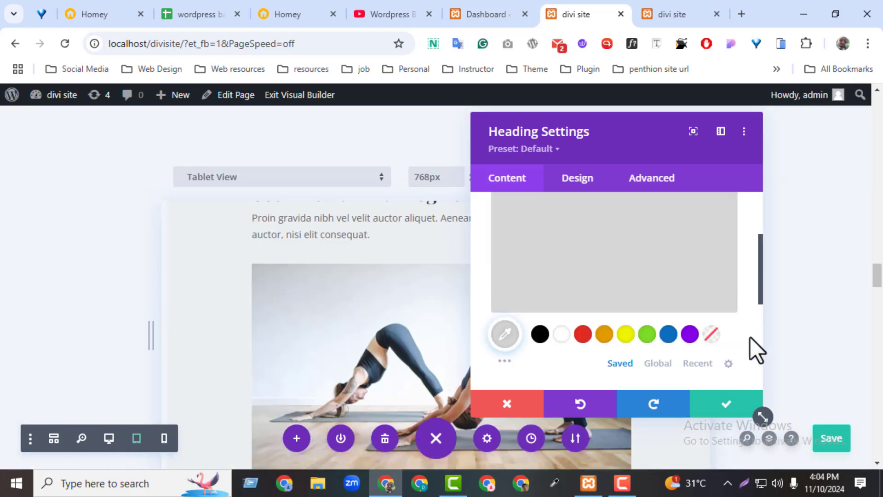
left_click(647, 337)
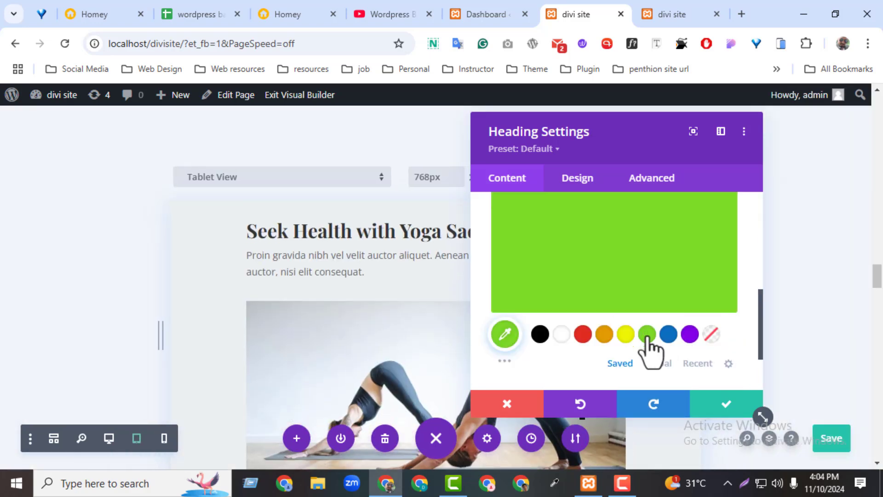
left_click(623, 262)
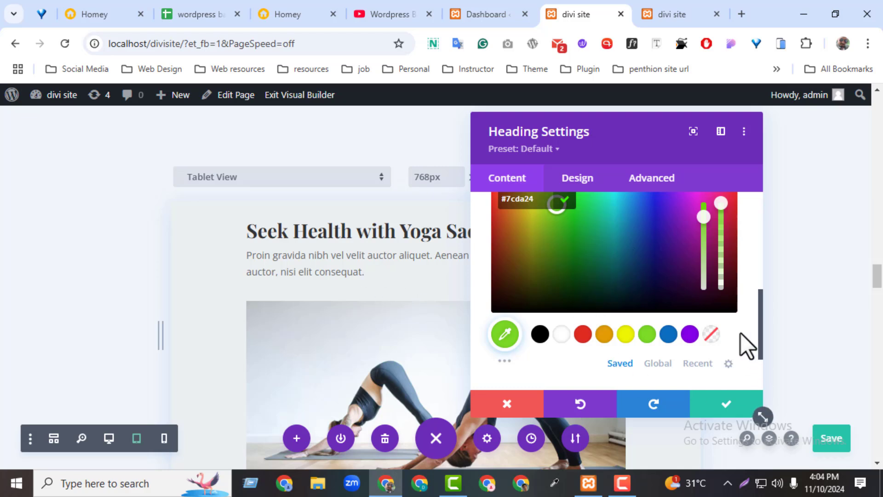
Try a pink #f429c2 phone background color on the hero heading and discard the heading's changes.
left_click_drag(759, 341, 759, 291)
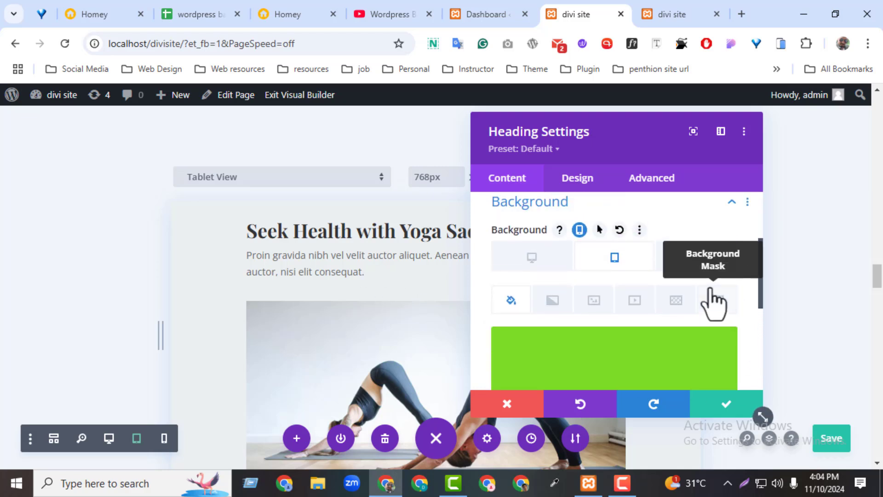
left_click(699, 265)
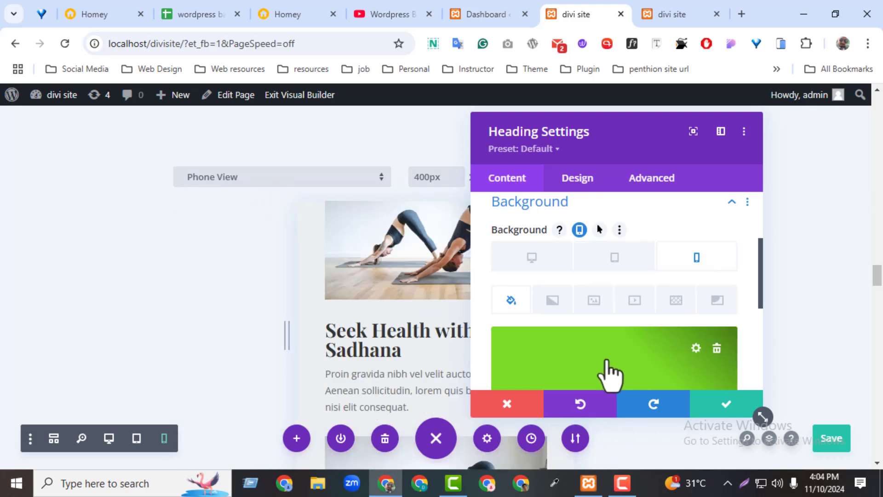
left_click(598, 377)
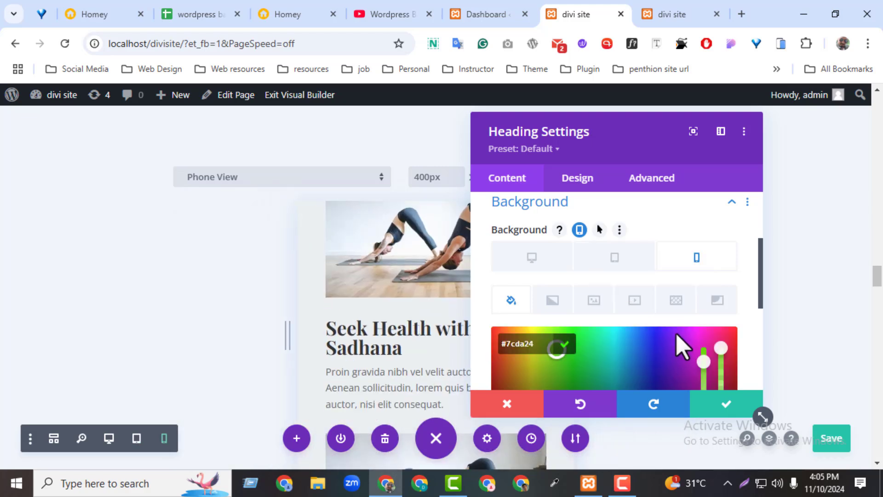
left_click(696, 347)
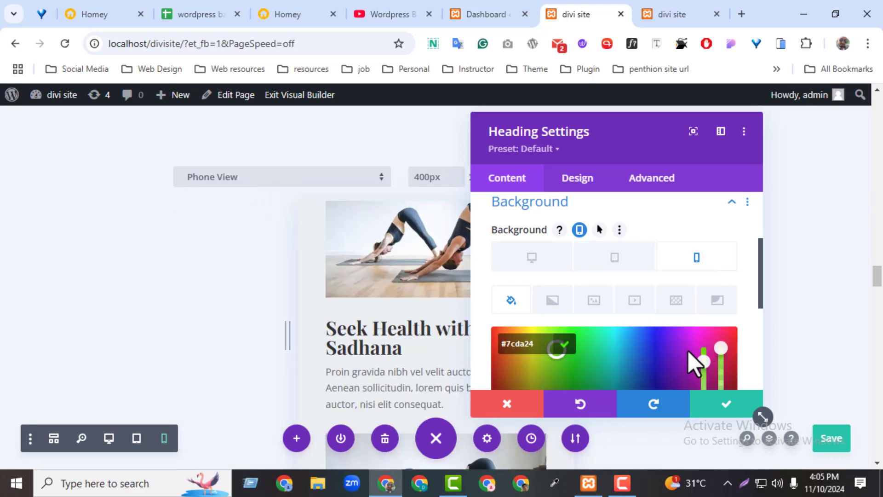
left_click(709, 337)
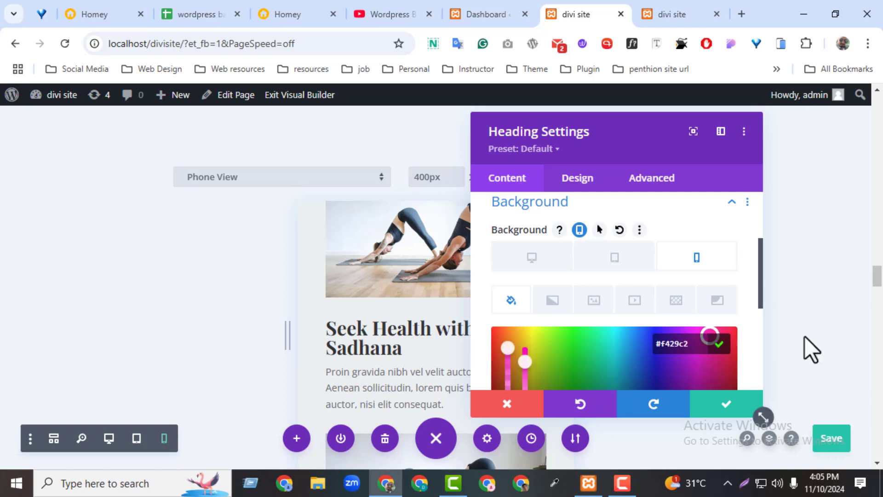
left_click_drag(875, 280, 875, 244)
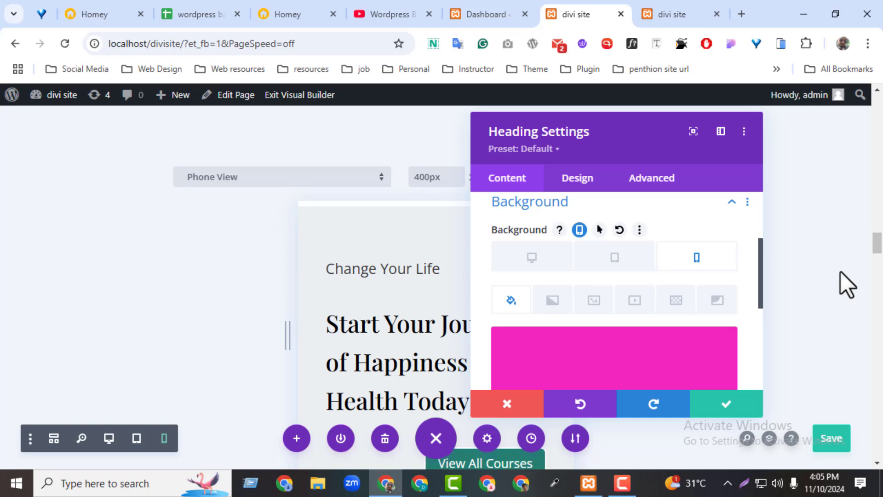
left_click(524, 405)
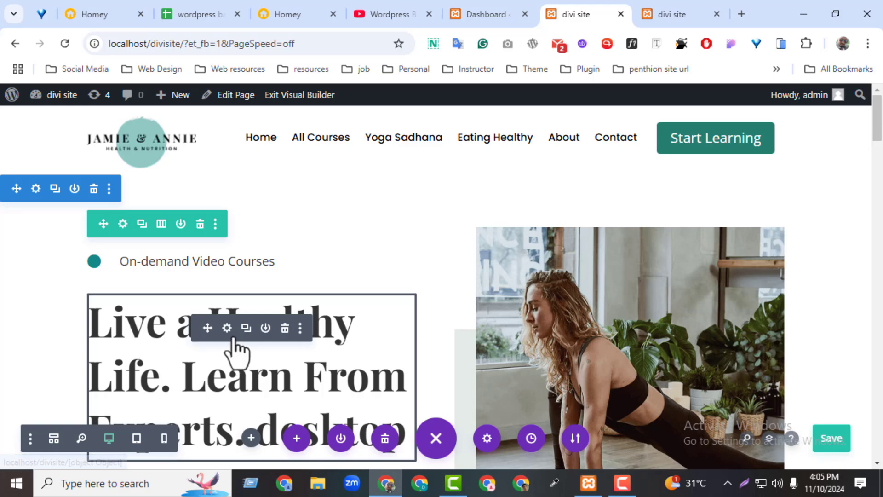
Open the hero heading's design settings and look at the text shadow options.
left_click(233, 351)
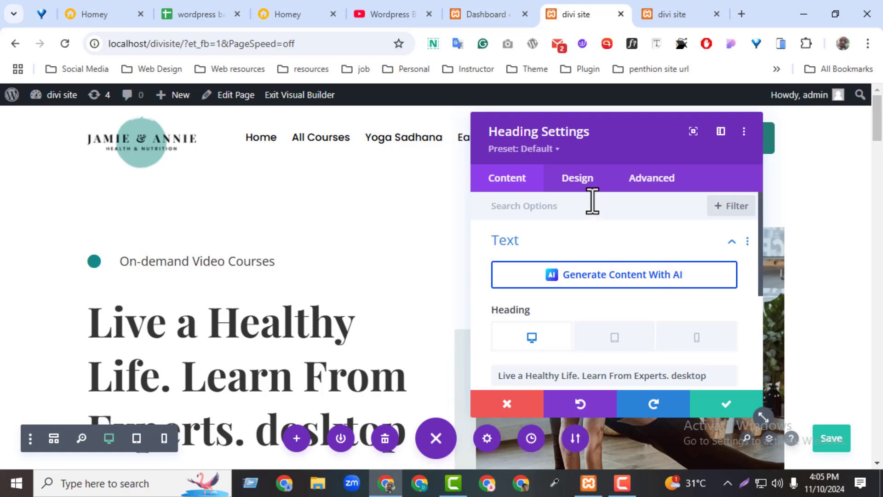
left_click(580, 182)
left_click(519, 253)
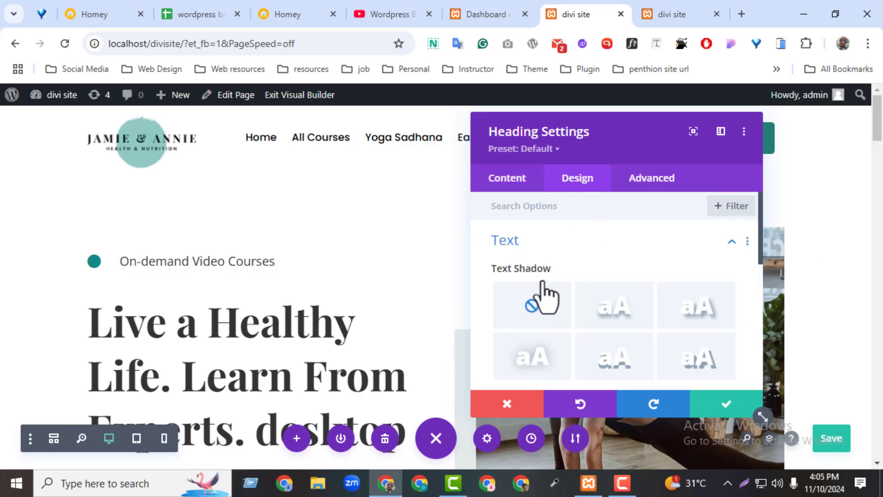
mouse_move(562, 271)
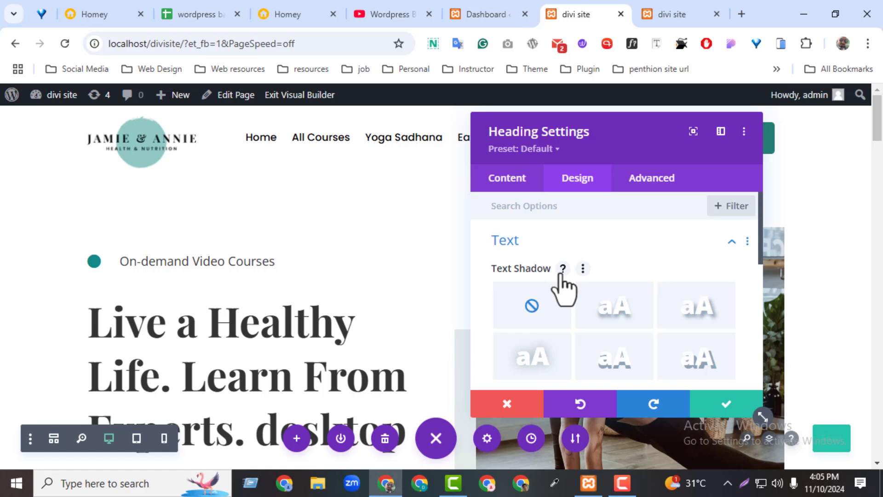
scroll(682, 280, "down", 2)
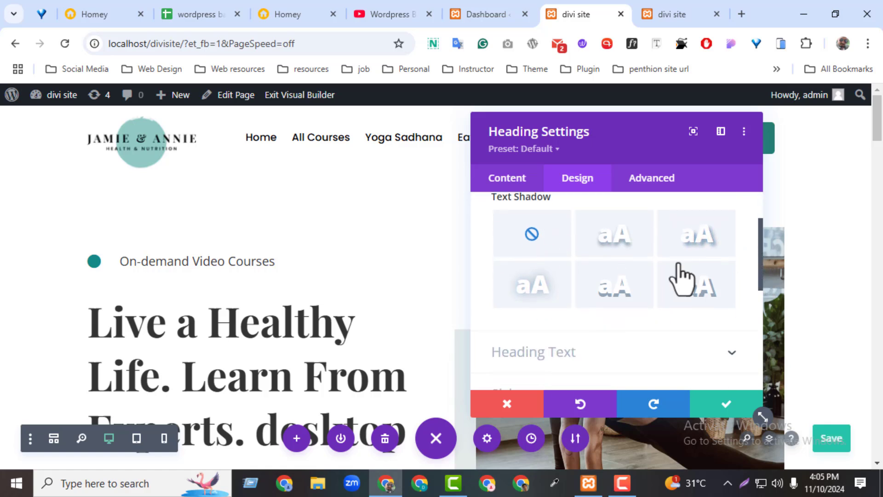
Look at the hero heading's heading text options, switching responsive options for the heading font on and back off.
left_click(560, 357)
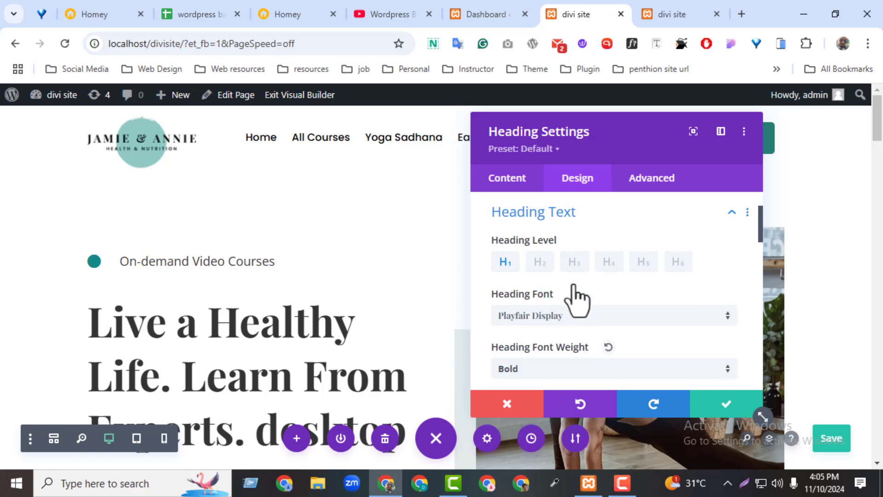
mouse_move(570, 240)
mouse_move(552, 296)
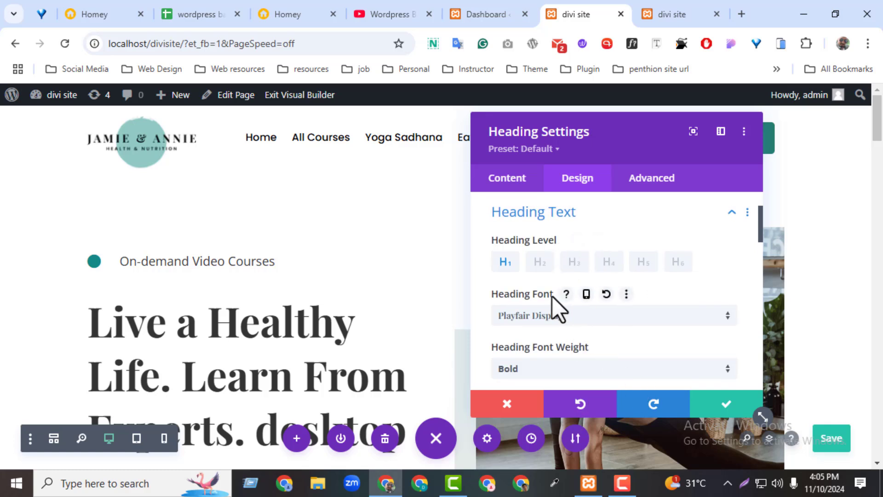
left_click(586, 295)
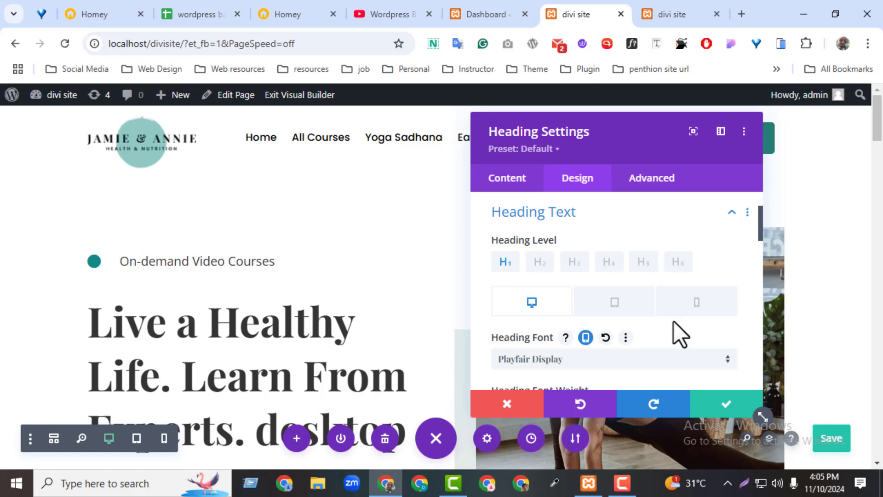
left_click(586, 337)
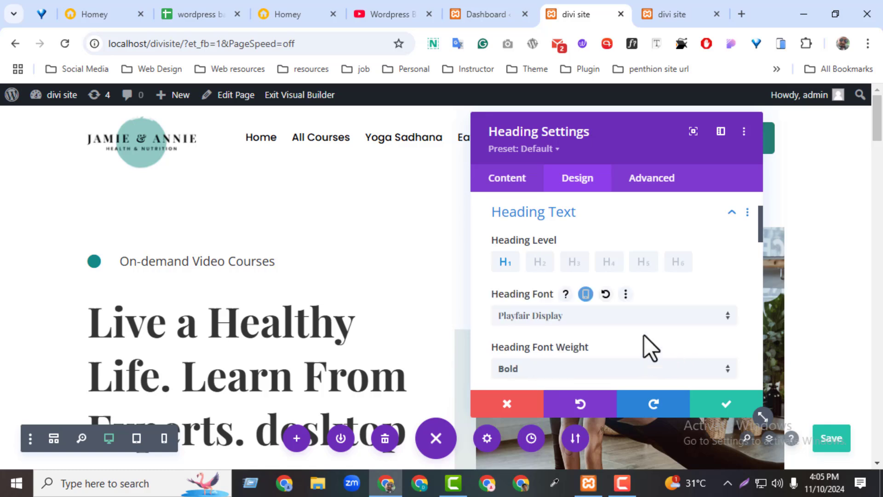
Enable responsive options for the heading text alignment, center the heading on tablet, and compare it with the desktop alignment.
left_click_drag(762, 229, 761, 252)
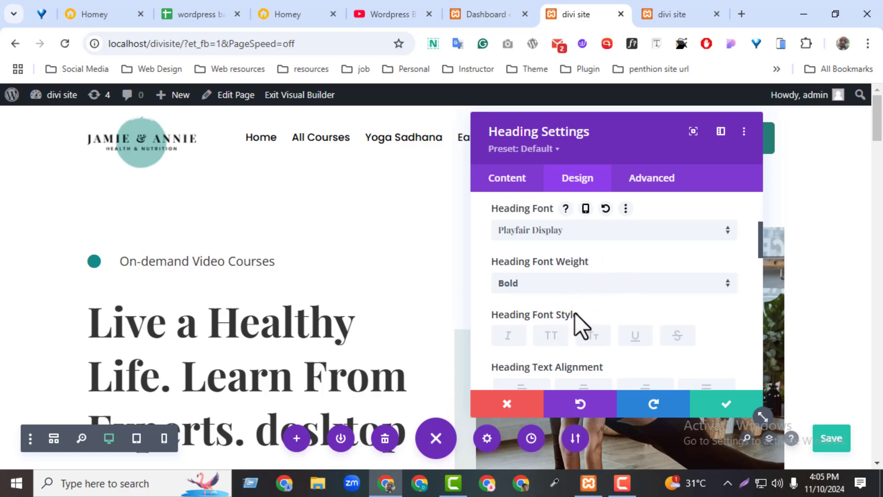
left_click_drag(763, 237, 758, 287)
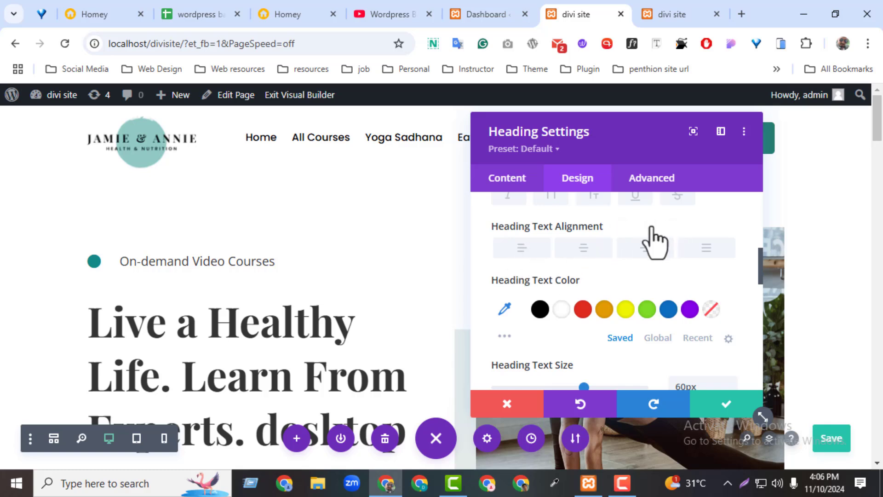
left_click(635, 227)
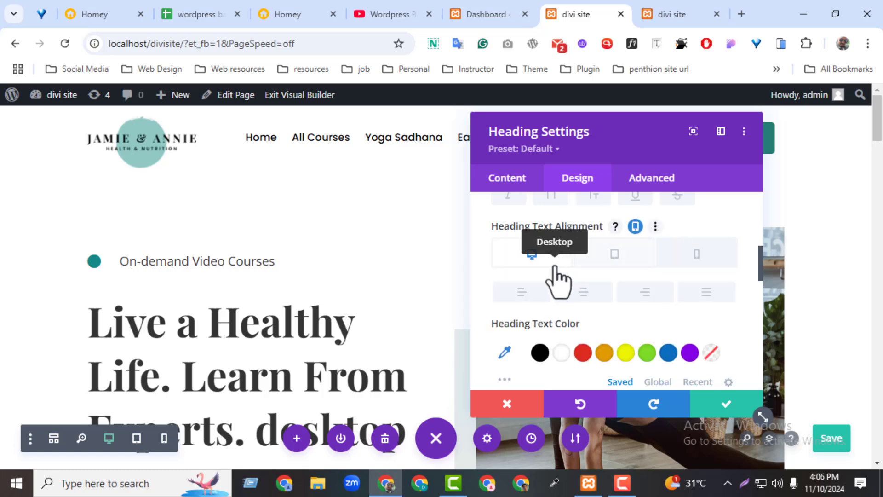
left_click(600, 263)
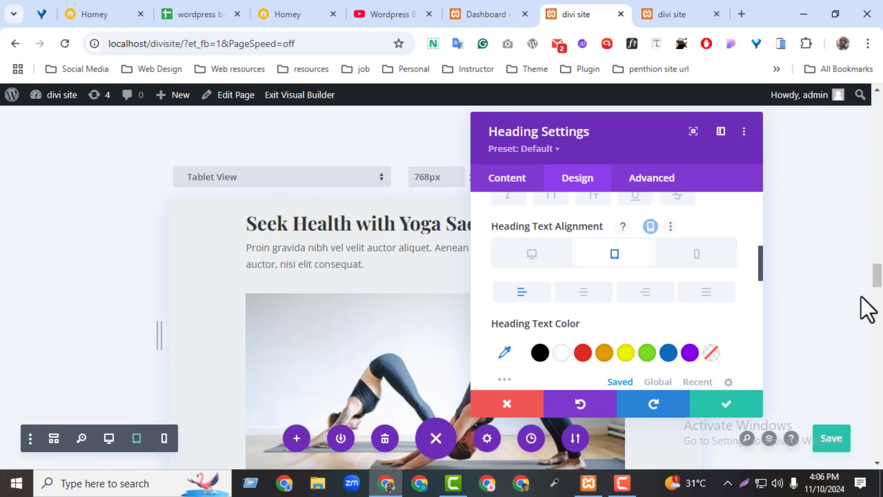
left_click_drag(876, 281, 864, 123)
left_click(582, 298)
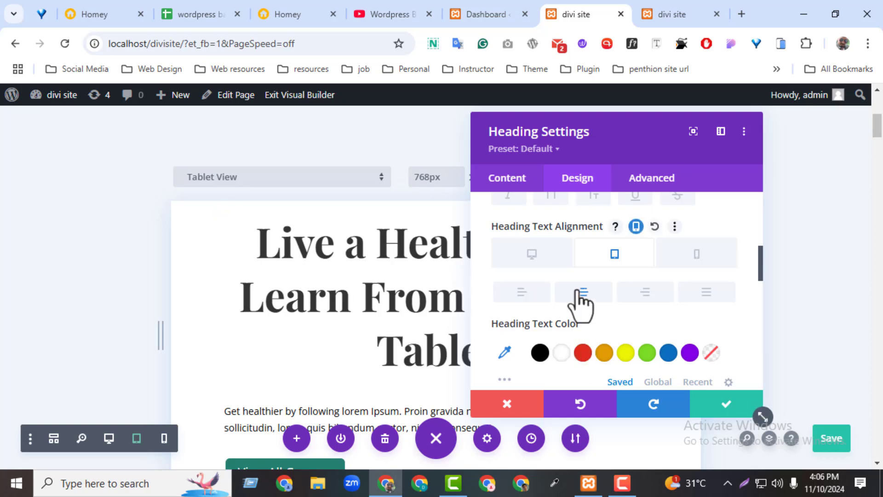
left_click_drag(588, 121, 578, 213)
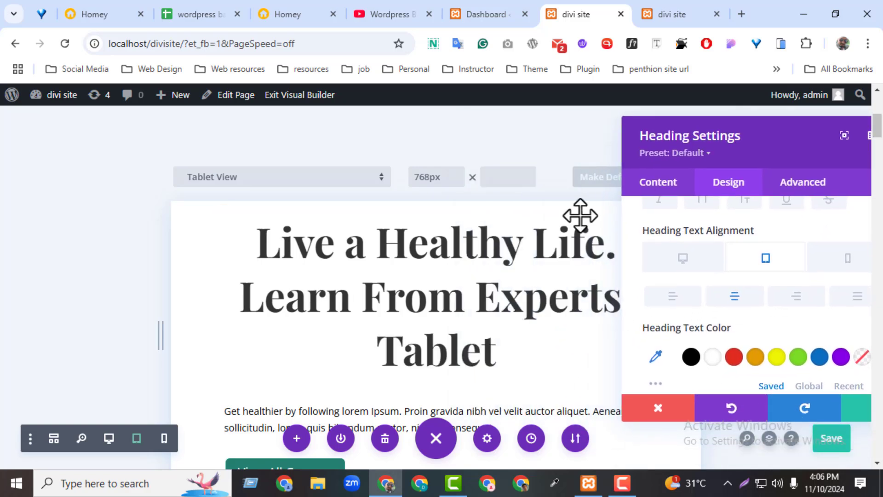
left_click(683, 259)
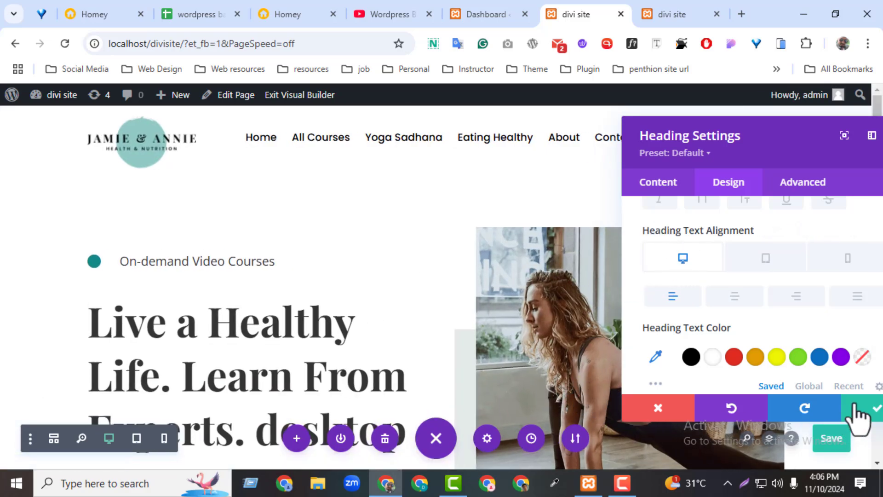
left_click_drag(730, 142, 652, 133)
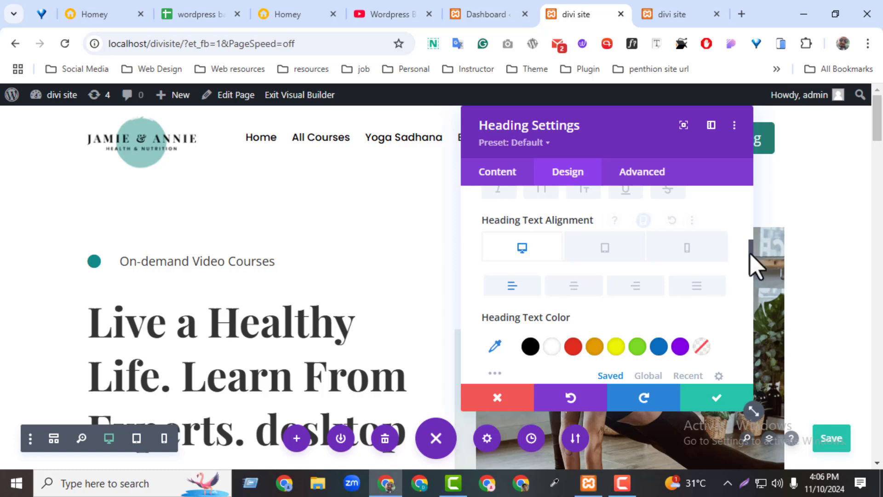
Look through the heading's text size, letter spacing and line height settings and its sizing options, including the width help.
scroll(751, 271, "down", 1)
left_click_drag(750, 266, 747, 286)
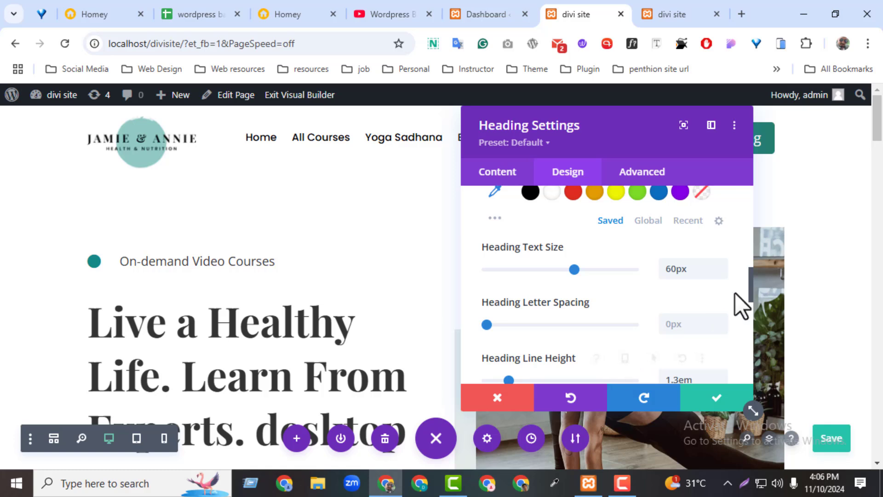
left_click_drag(750, 286, 730, 337)
scroll(690, 317, "down", 1)
left_click(638, 285)
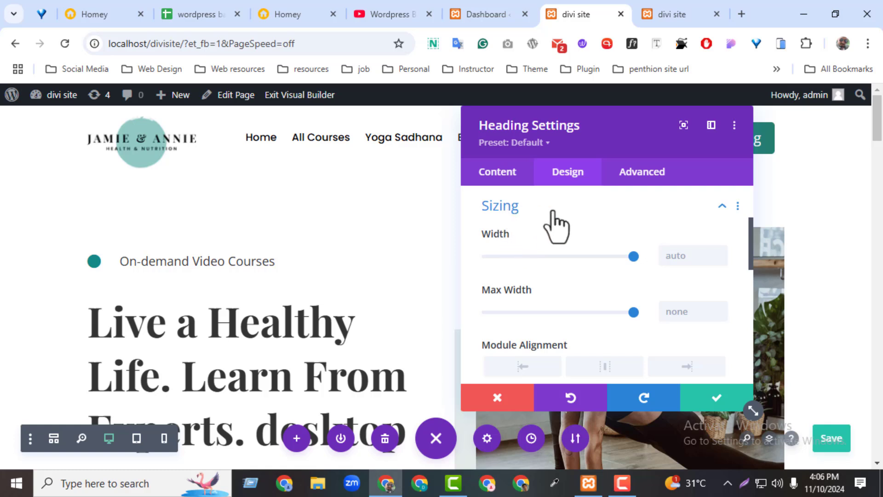
left_click(546, 224)
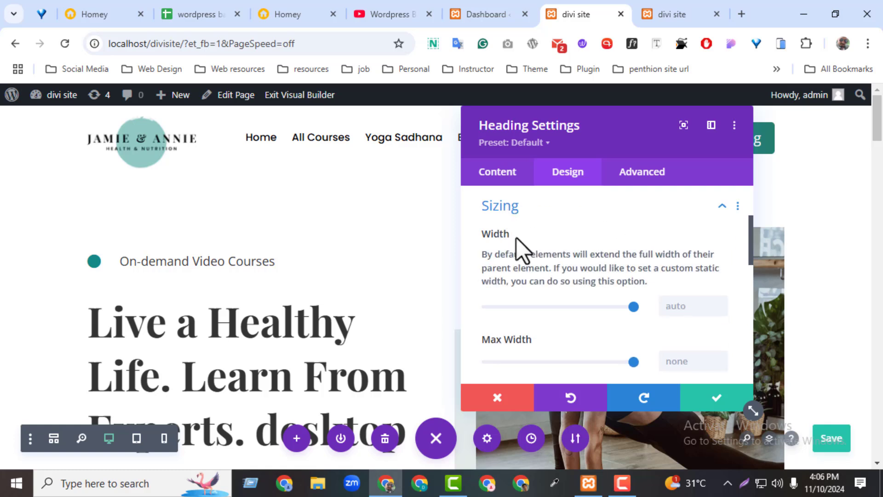
Look at the heading's spacing and border options, and save the heading's settings.
left_click(513, 211)
left_click(506, 262)
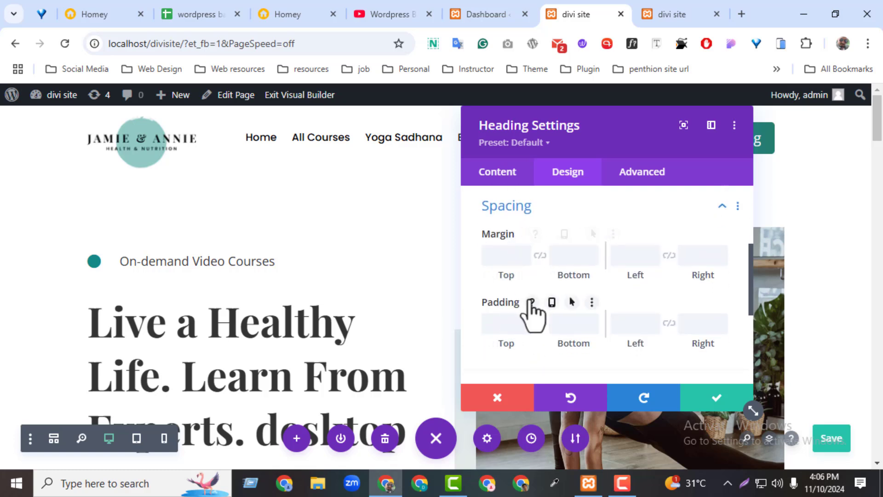
scroll(753, 317, "down", 5)
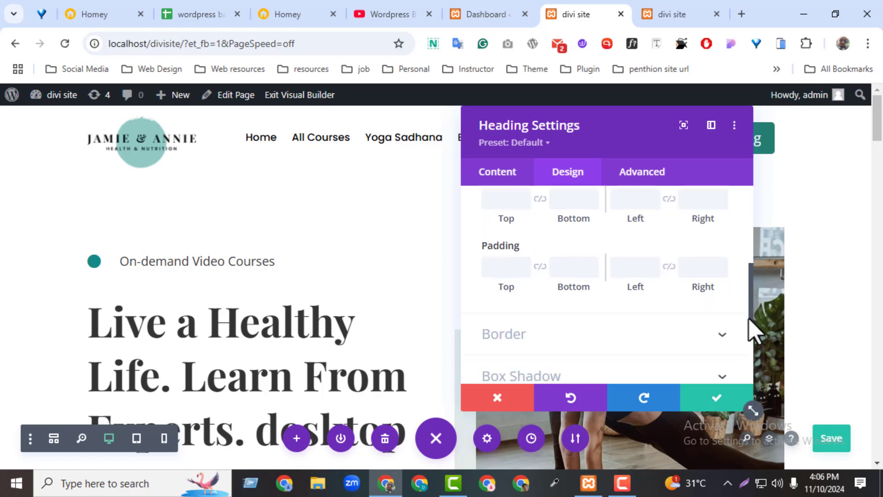
left_click(587, 233)
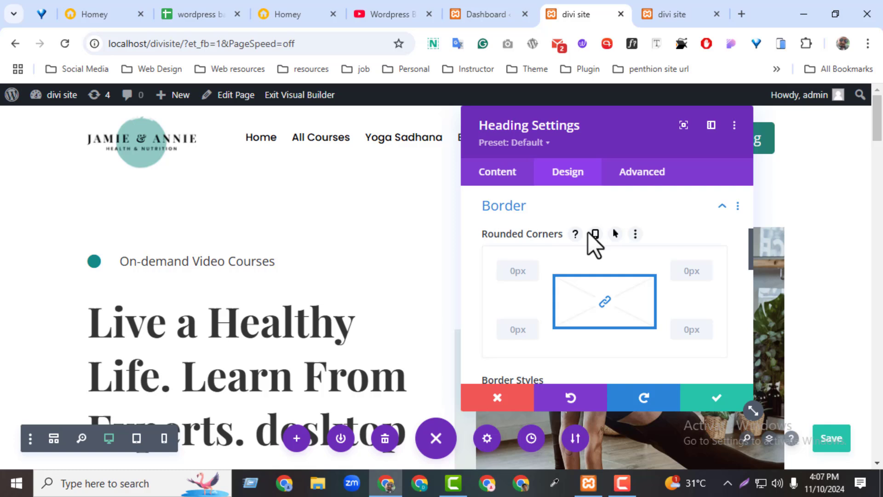
left_click(704, 399)
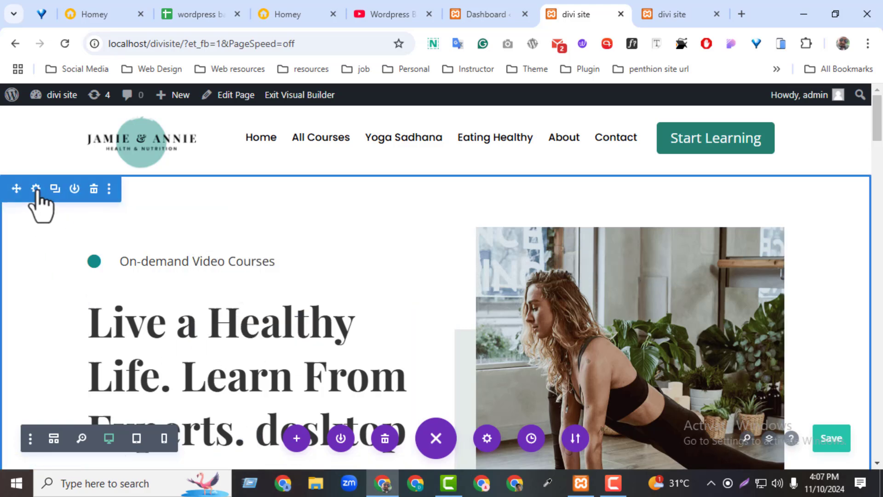
Enable responsive options for the hero section's background and set its desktop background color to green.
left_click(36, 189)
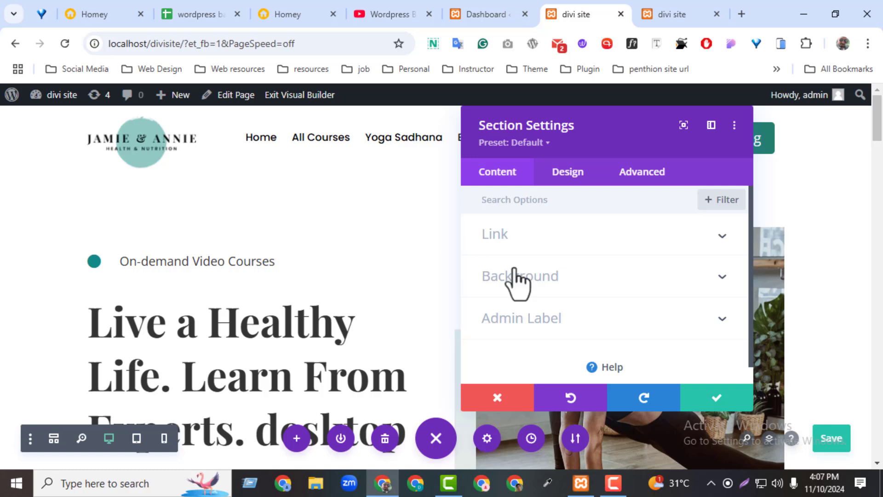
left_click(546, 290)
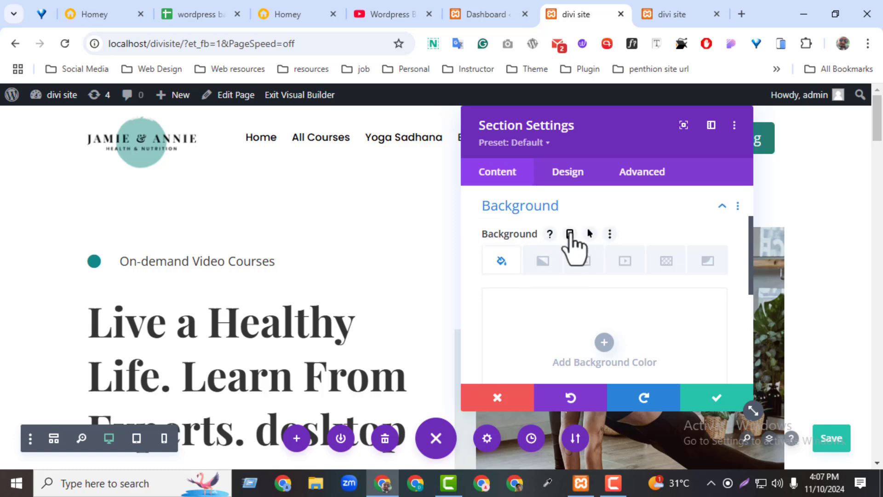
left_click(569, 234)
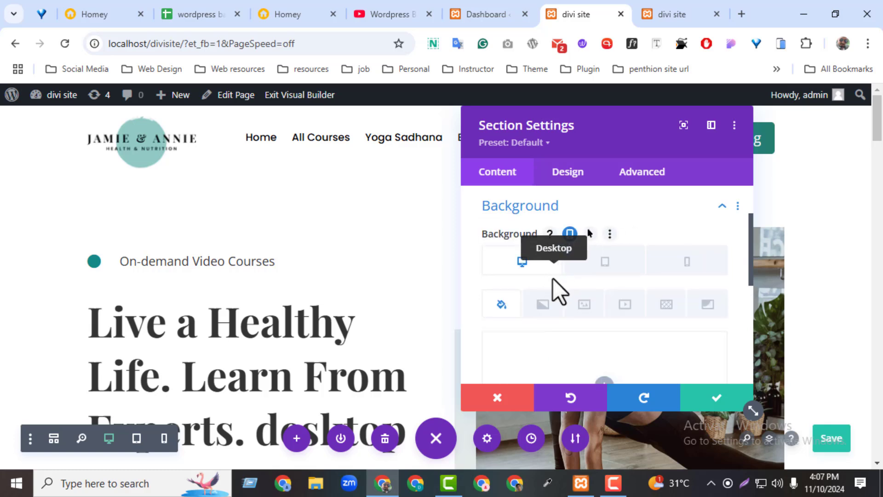
left_click(592, 370)
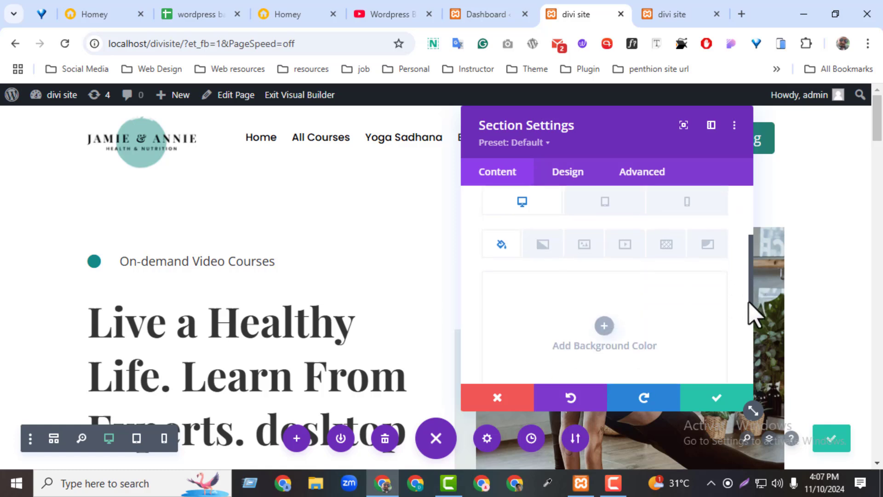
scroll(717, 322, "down", 3)
left_click(637, 369)
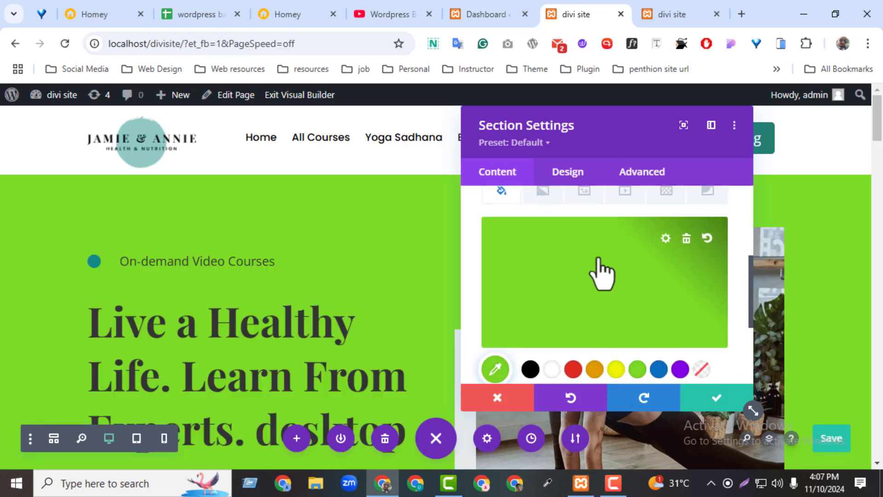
Set the hero section's tablet background color to purple.
scroll(584, 285, "up", 3)
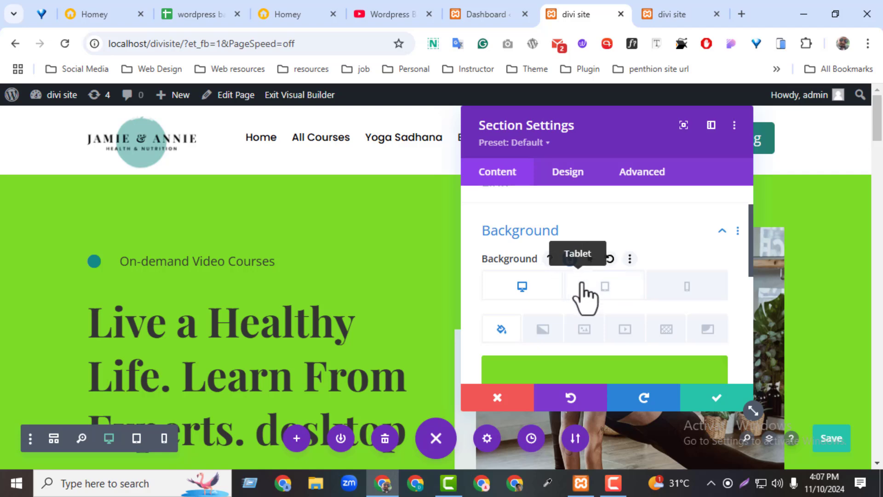
left_click(598, 298)
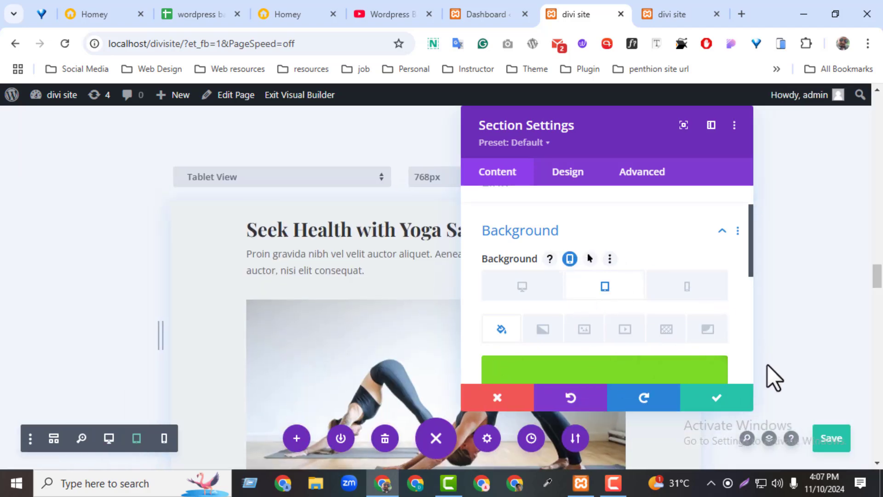
left_click_drag(878, 283, 860, 126)
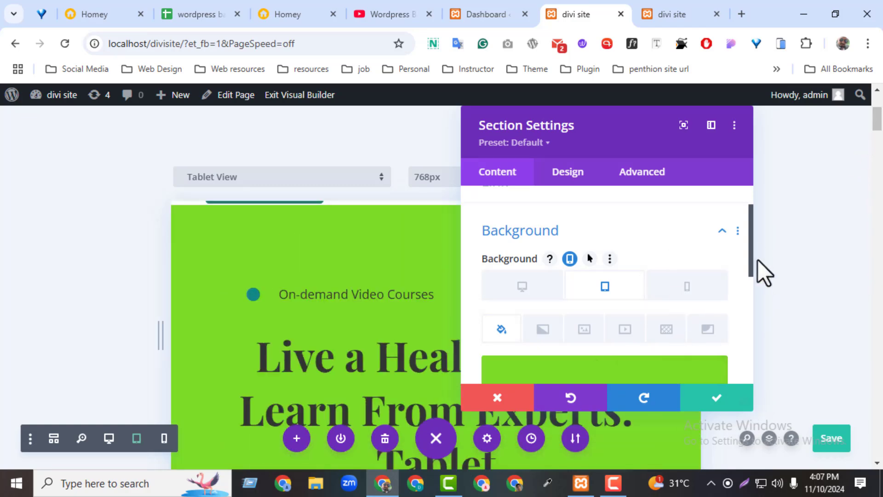
left_click_drag(758, 260, 730, 327)
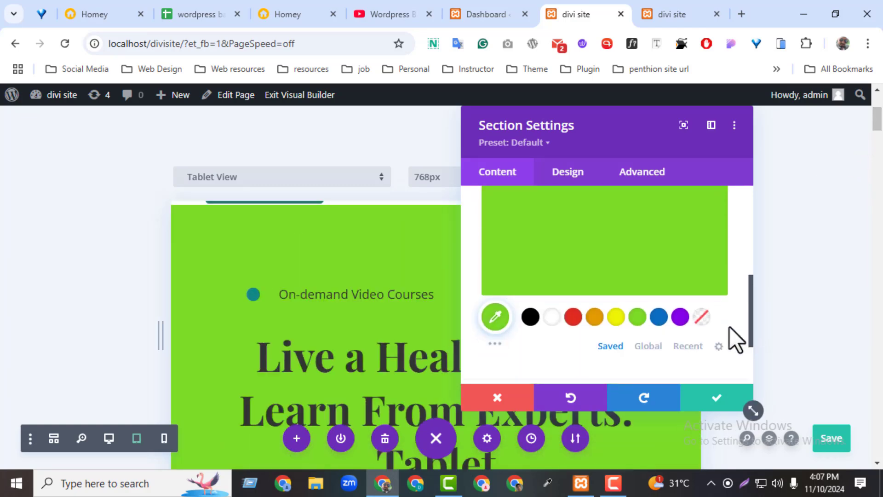
left_click(681, 318)
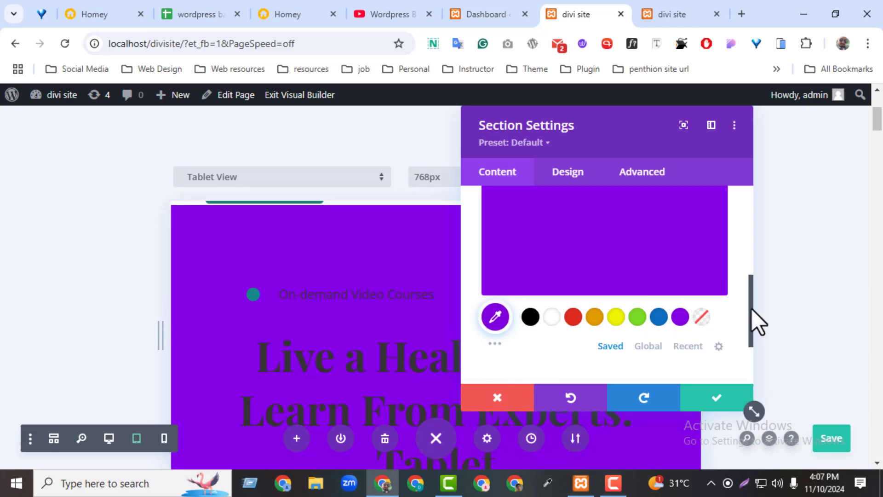
Set the hero section's phone background color to yellow, check it in the preview, and discard the section's background changes.
left_click_drag(758, 322, 749, 230)
left_click(687, 308)
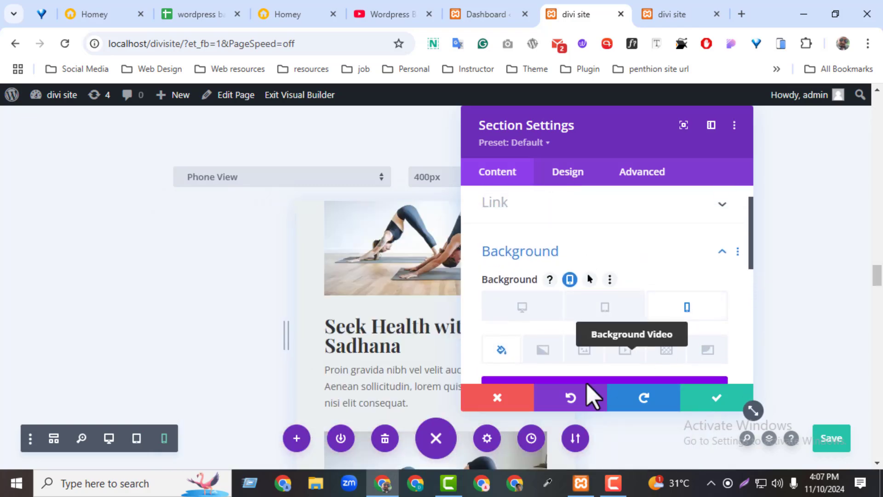
mouse_move(877, 283)
left_mouse_down()
mouse_move(856, 185)
mouse_move(865, 152)
mouse_move(858, 131)
left_mouse_up()
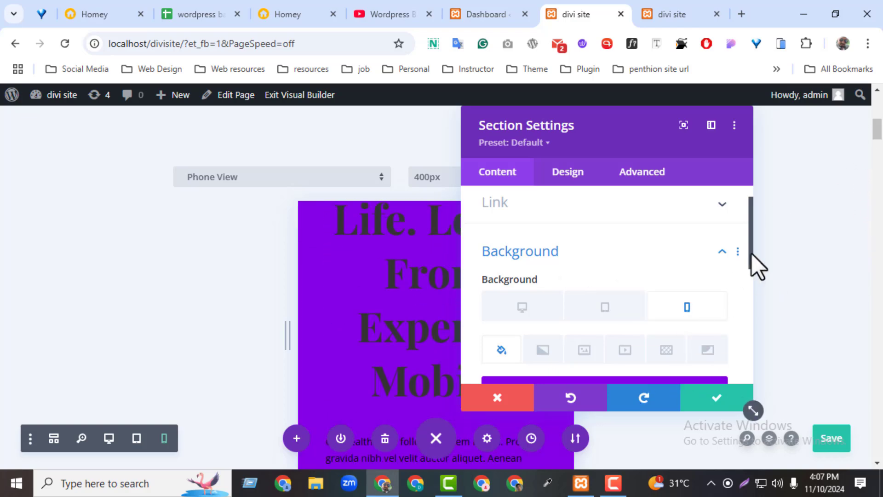
left_click_drag(752, 257, 747, 361)
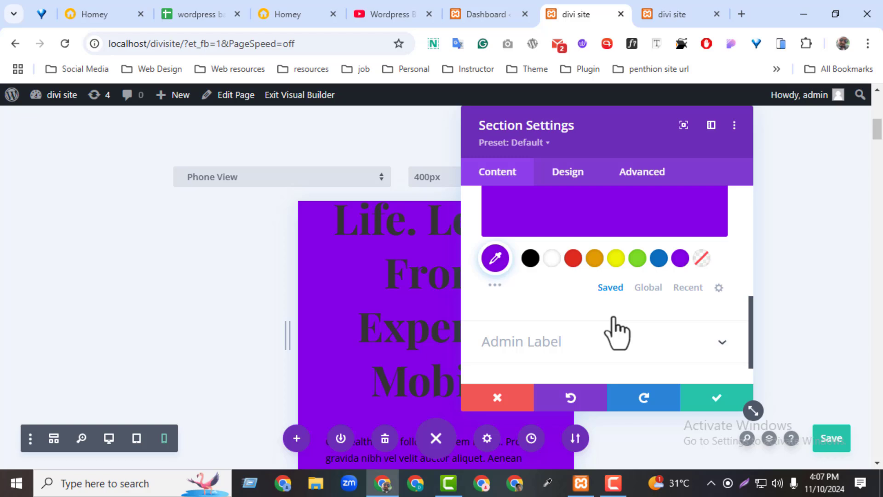
left_click(617, 259)
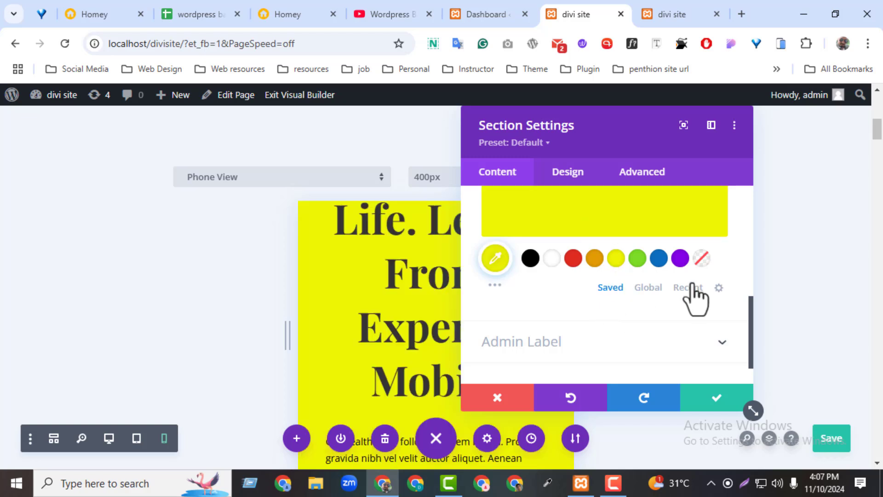
left_click_drag(876, 131, 876, 114)
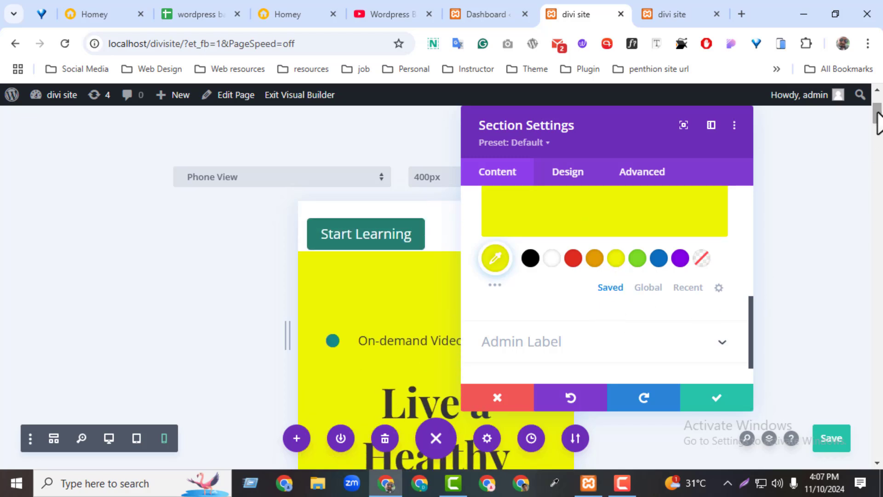
left_click(473, 405)
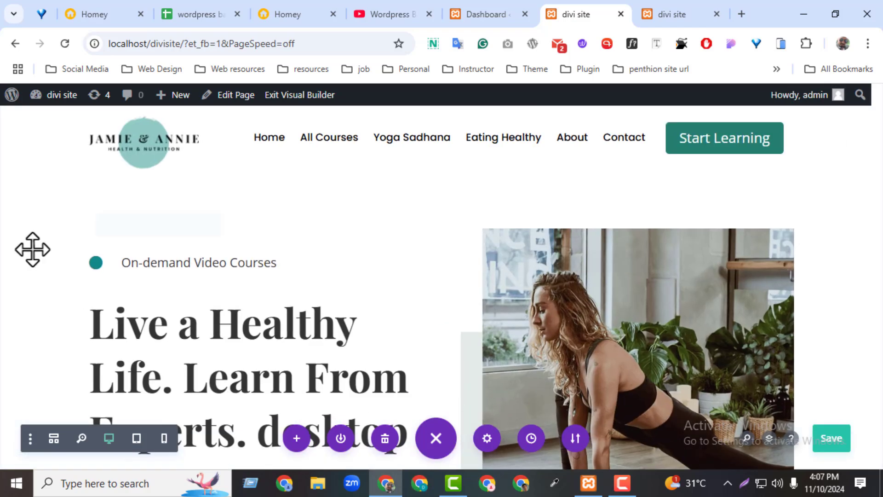
Disable the hero section's visibility on phone and tablet, and save both the section settings and the page.
mouse_move(105, 220)
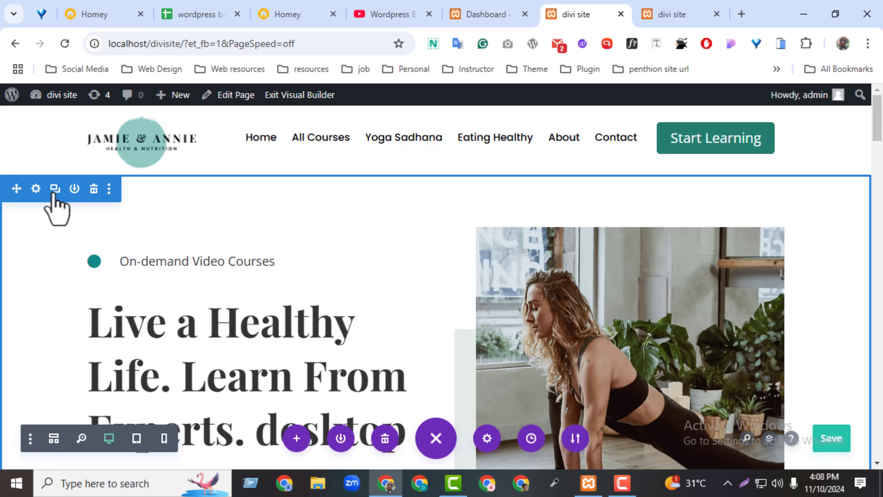
left_click(36, 190)
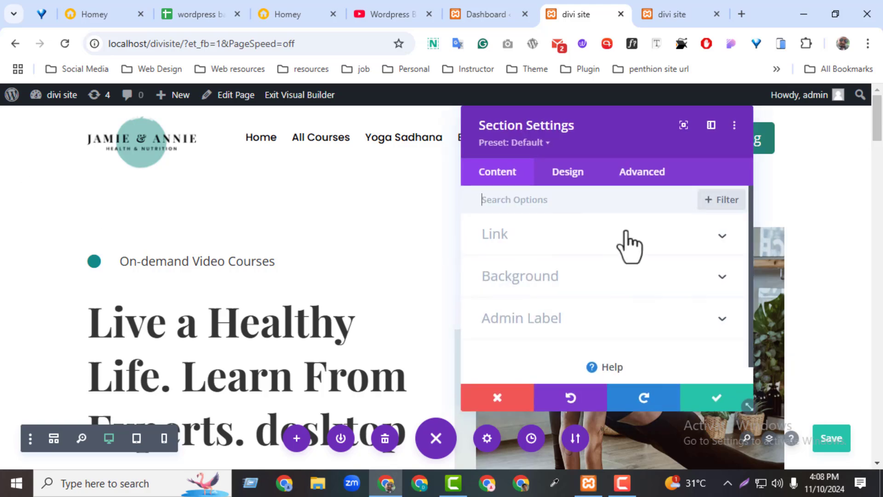
left_click(618, 177)
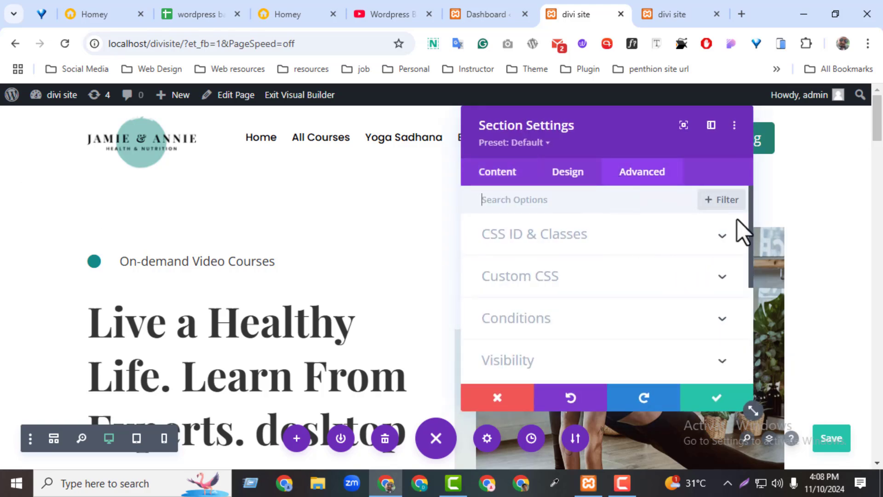
scroll(749, 257, "down", 3)
left_click(632, 240)
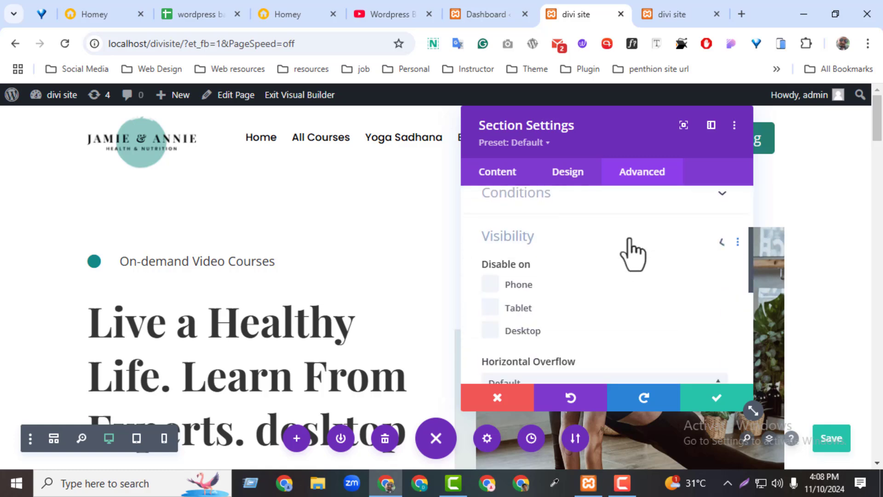
scroll(598, 295, "down", 1)
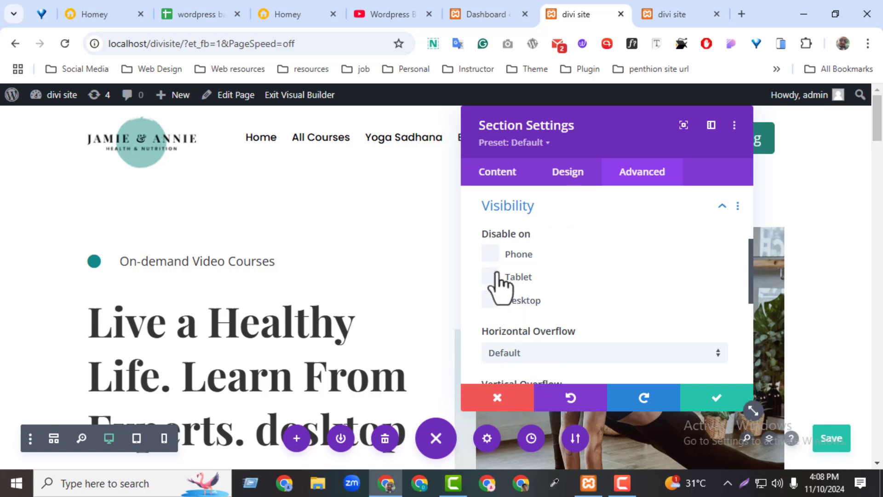
left_click(490, 254)
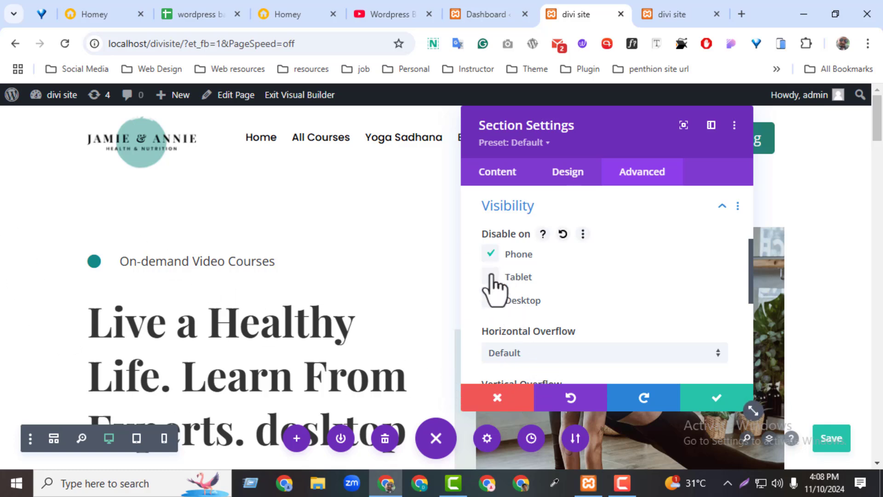
left_click(490, 277)
left_click(698, 399)
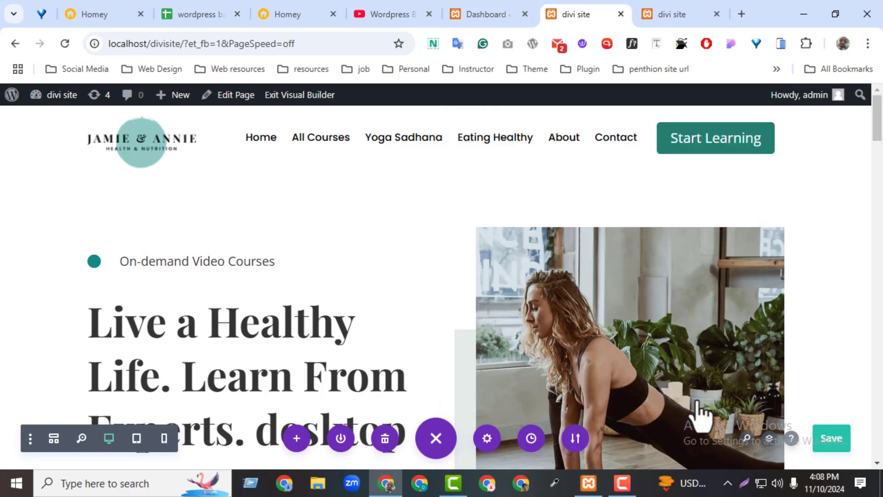
left_click(830, 439)
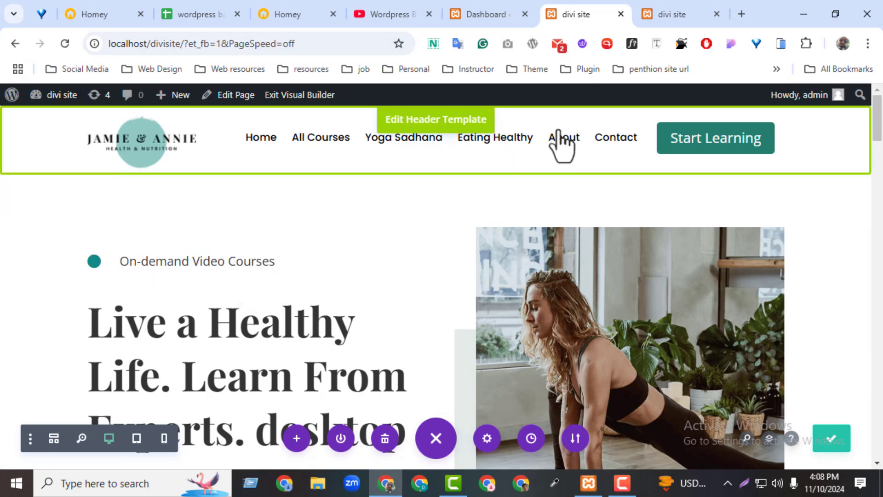
Reload the live site in the iPad Air 4 simulator, dismiss the update notice, and check the hero section on tablet and desktop.
left_click(671, 15)
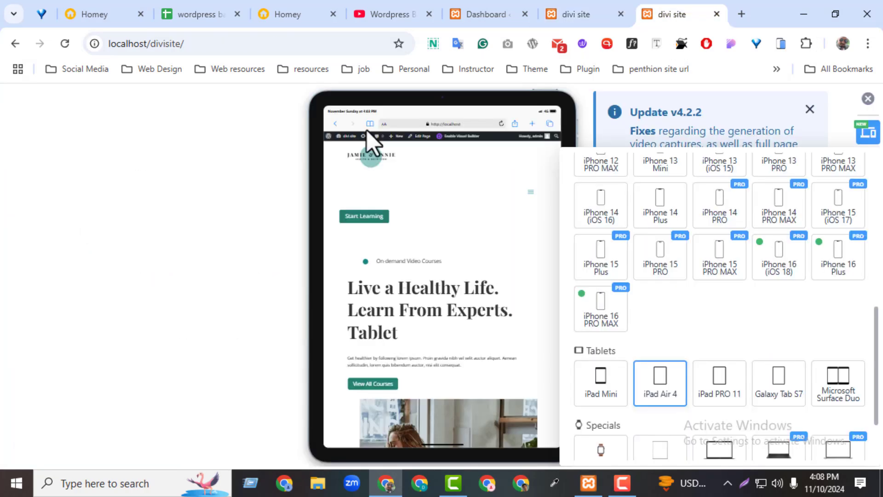
left_click(64, 45)
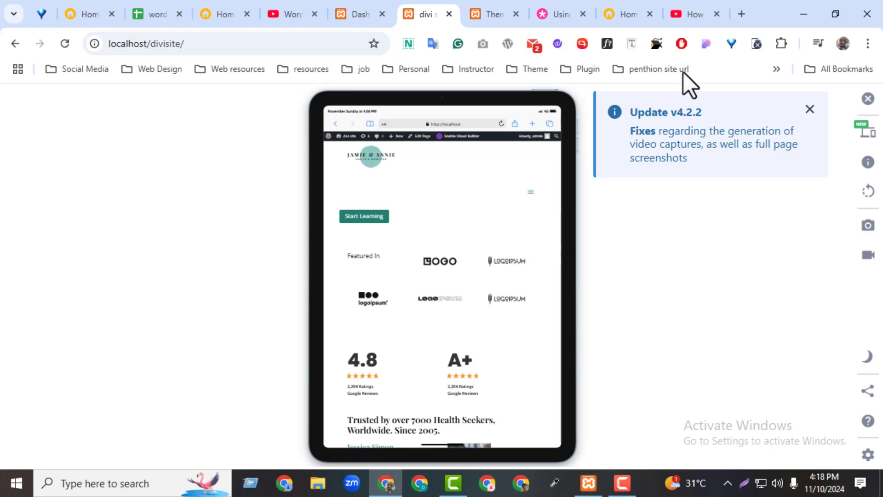
left_click(810, 110)
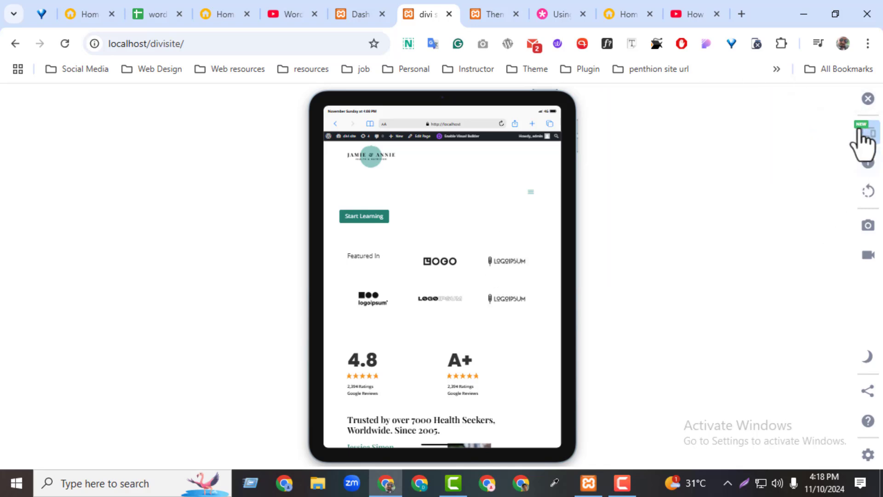
left_click(868, 124)
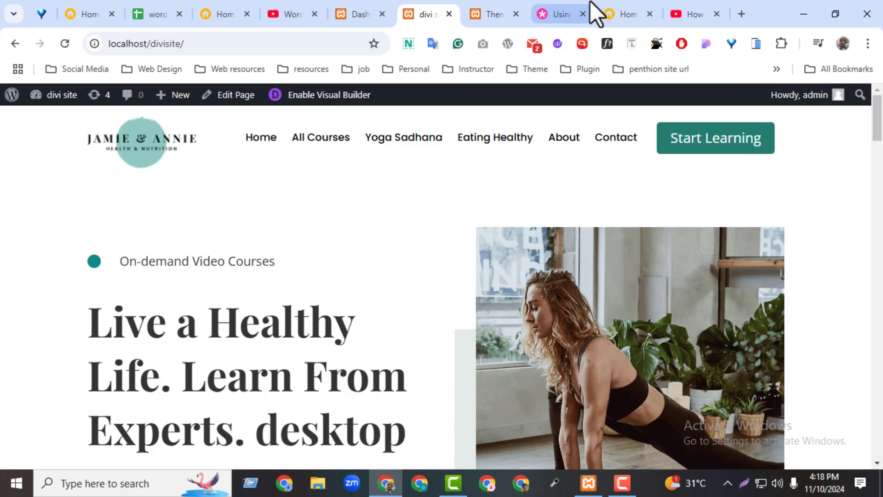
Switch to the course outline in Google Sheets and look through the Contact form, Contact form addons and Gravity form classes.
left_click(138, 16)
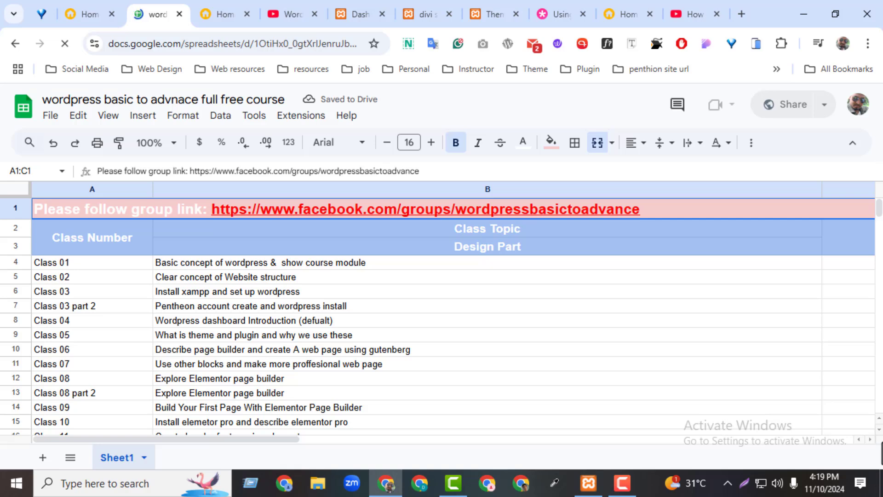
scroll(879, 435, "down", 3)
scroll(880, 440, "down", 7)
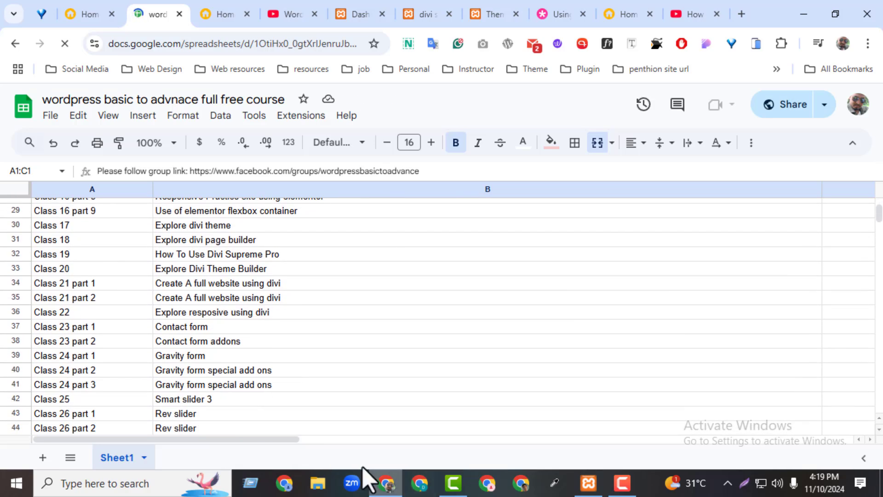
left_click(160, 328)
left_click(166, 341)
left_click(168, 355)
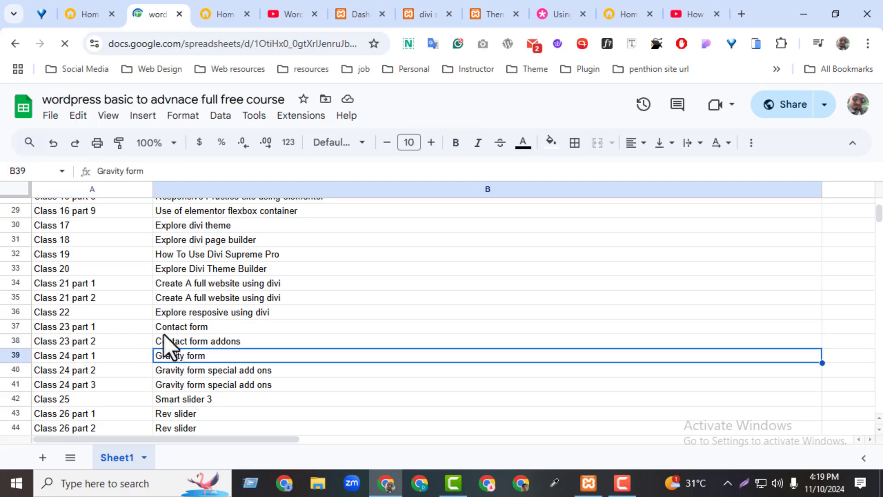